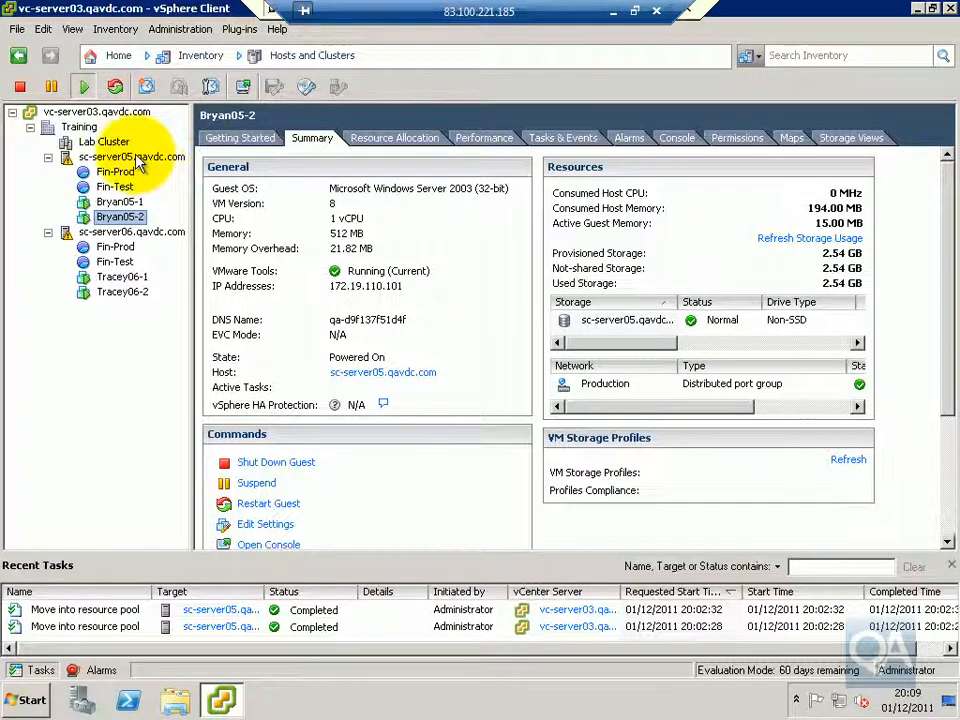
Check which datastore holds Bryan05-1, Bryan05-2, Tracey06-1 and Tracey06-2 by viewing each virtual machine's summary, widening the storage name column
left_click(120, 203)
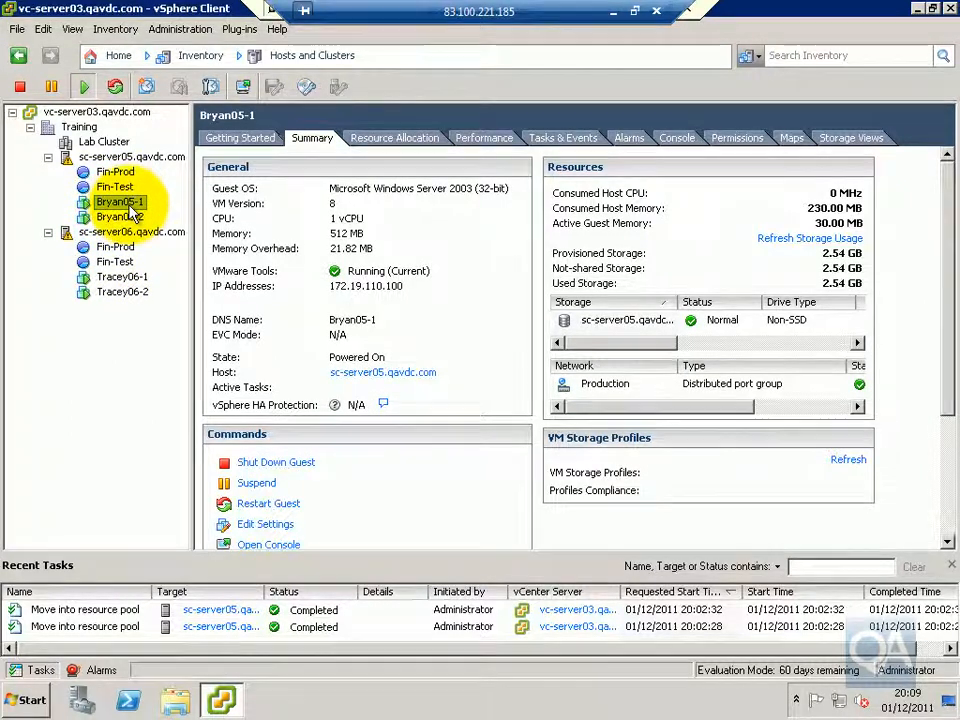
left_click_drag(678, 301, 739, 303)
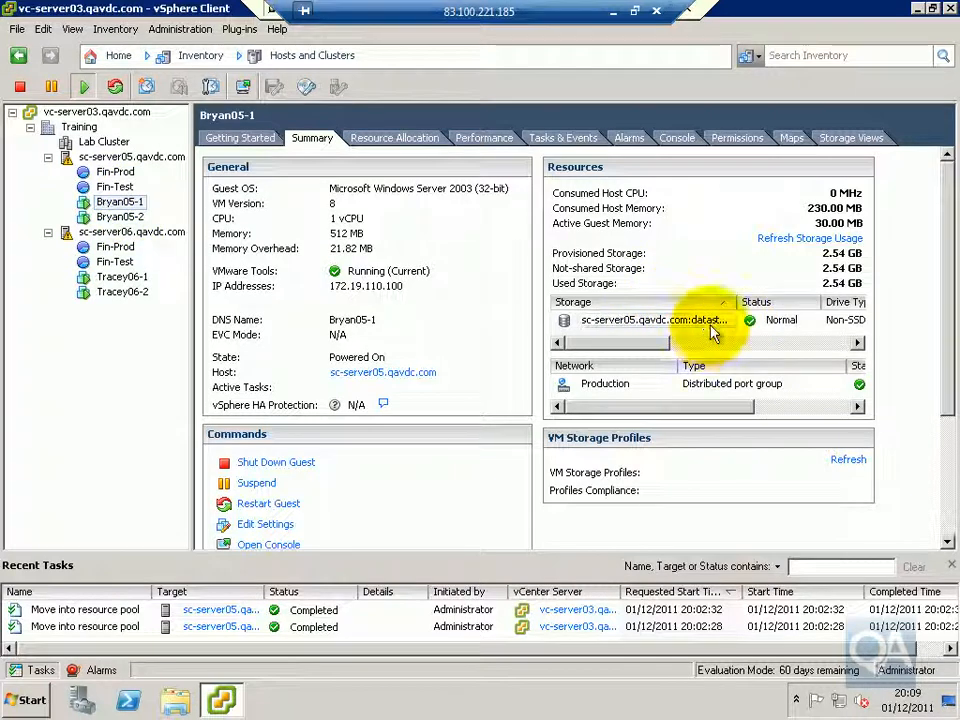
left_click(120, 216)
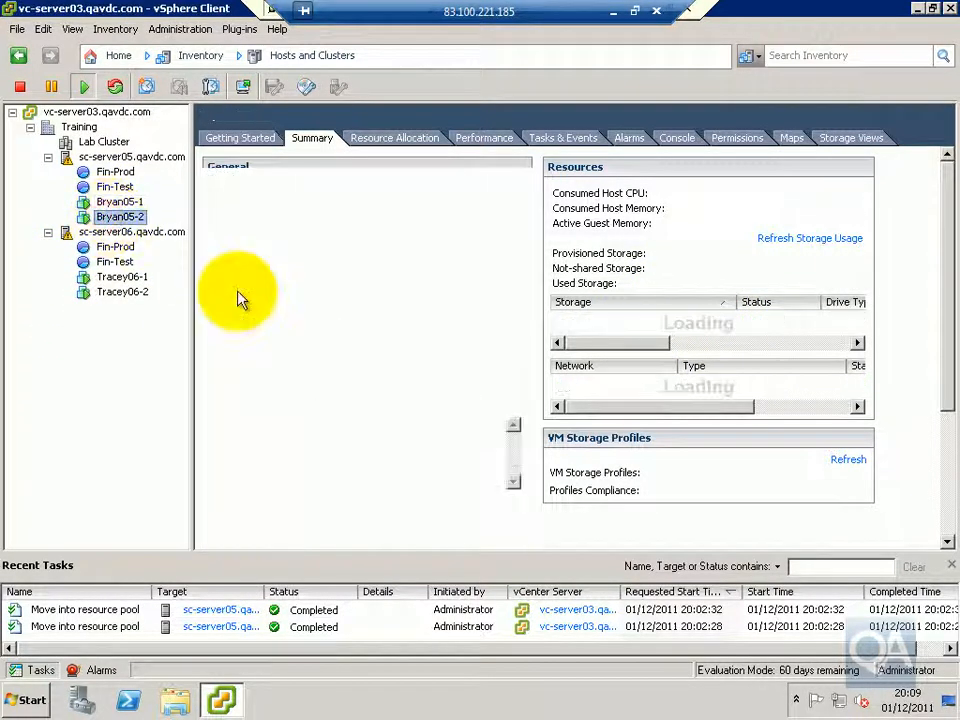
left_click(124, 277)
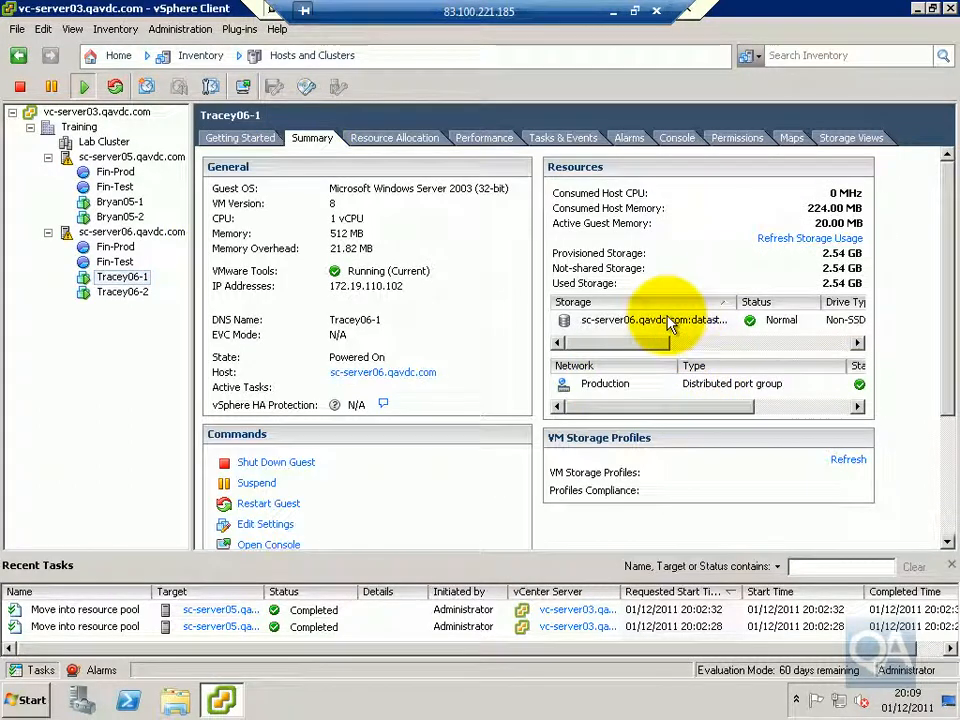
left_click(127, 291)
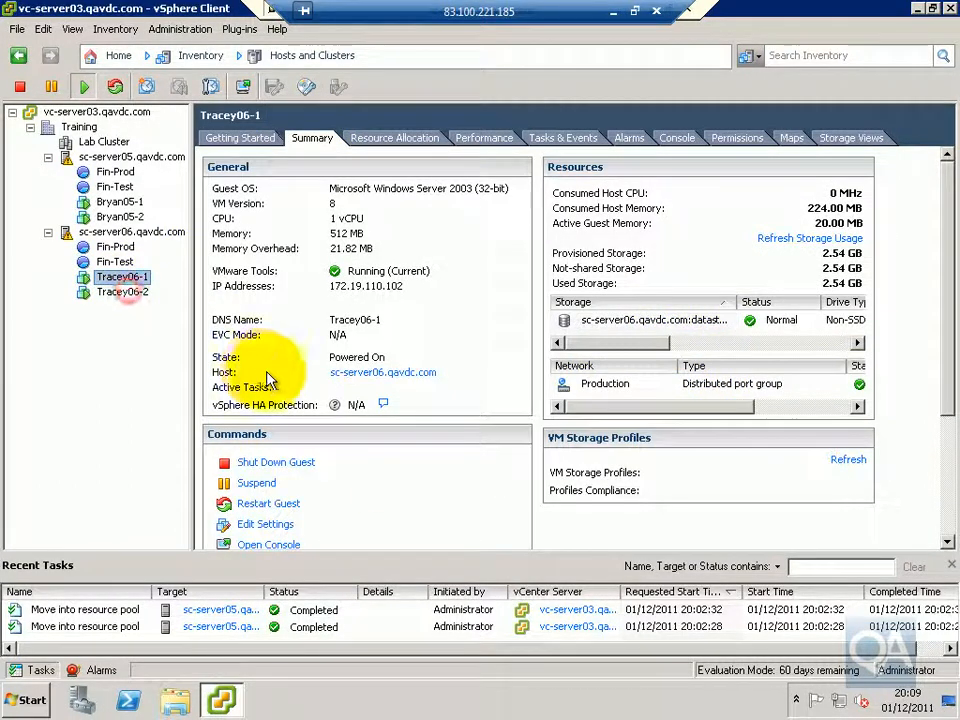
left_click(312, 138)
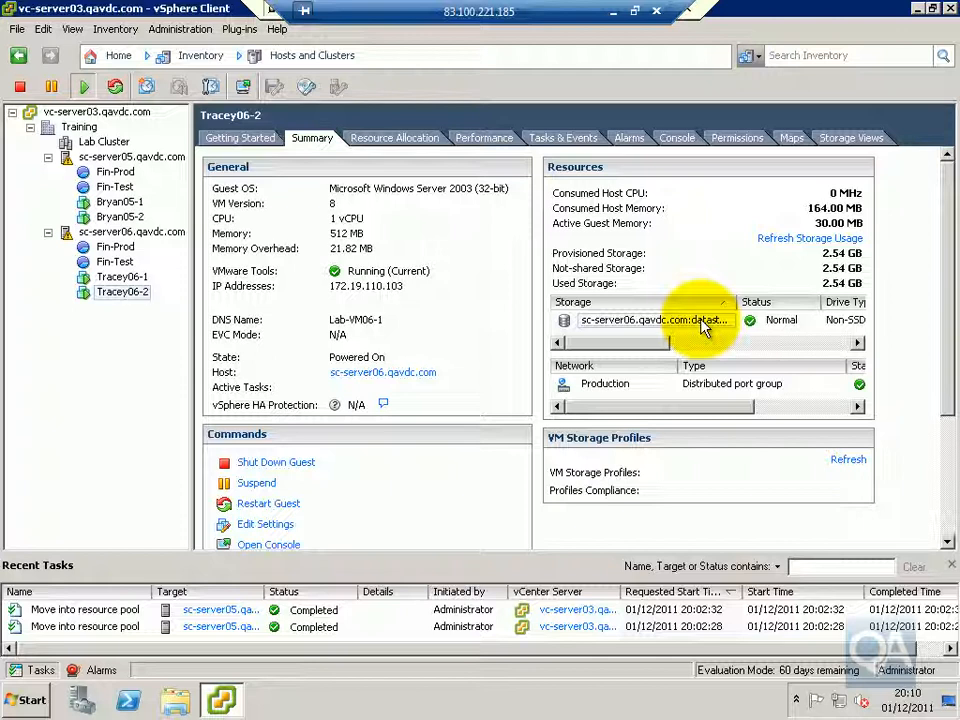
Migrate Bryan05-1 to the SharedVMs datastore using the Change datastore option, keeping the disk in the same format as source
right_click(107, 204)
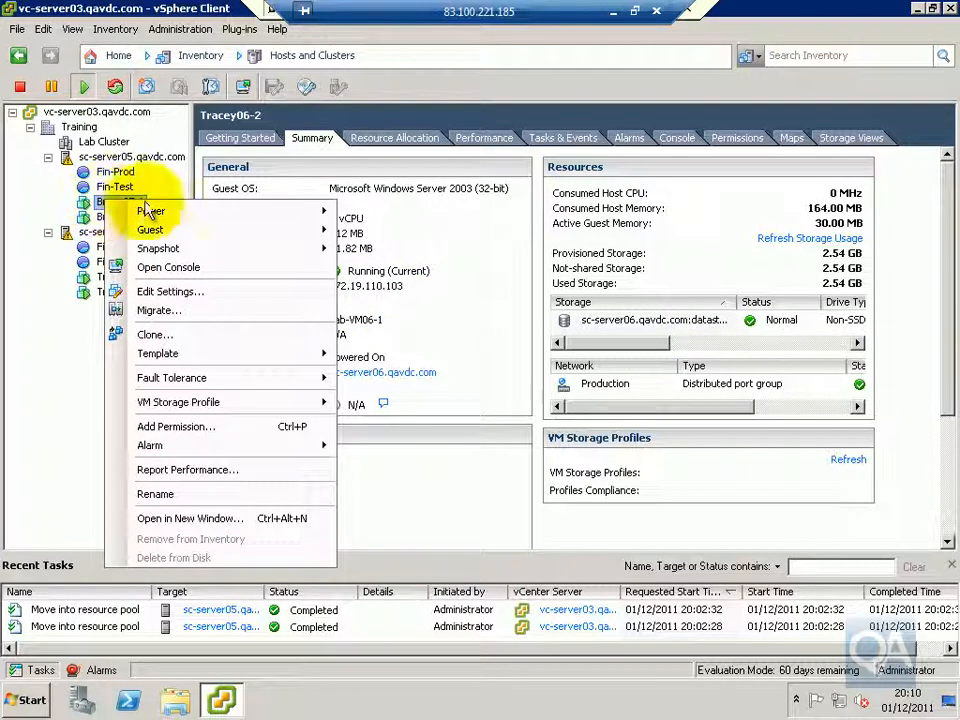
left_click(175, 314)
left_click(288, 173)
left_click(827, 12)
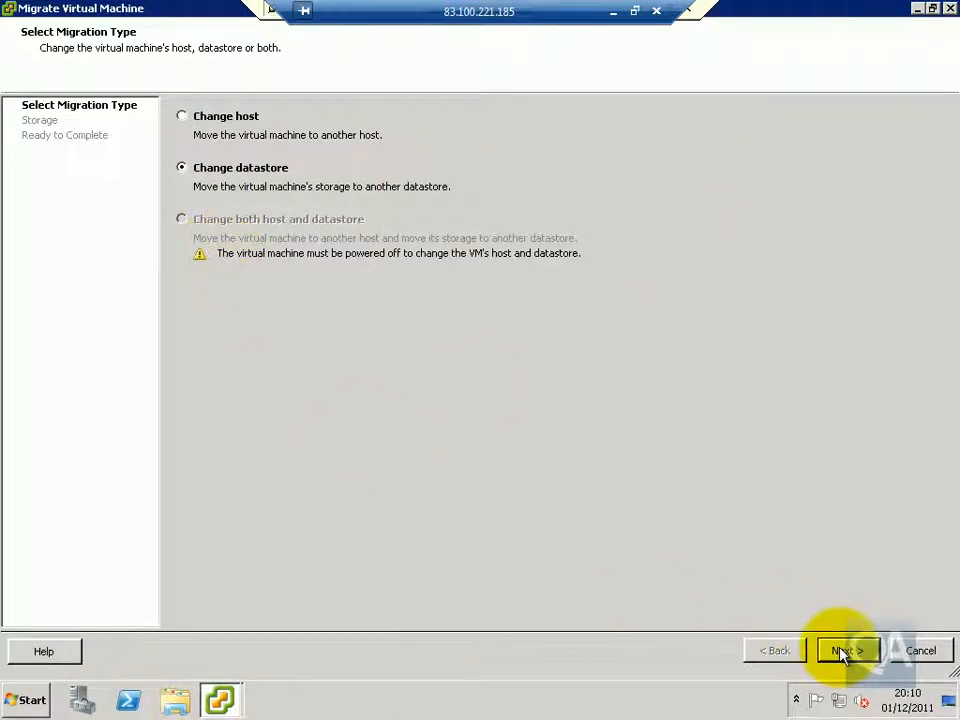
left_click(843, 651)
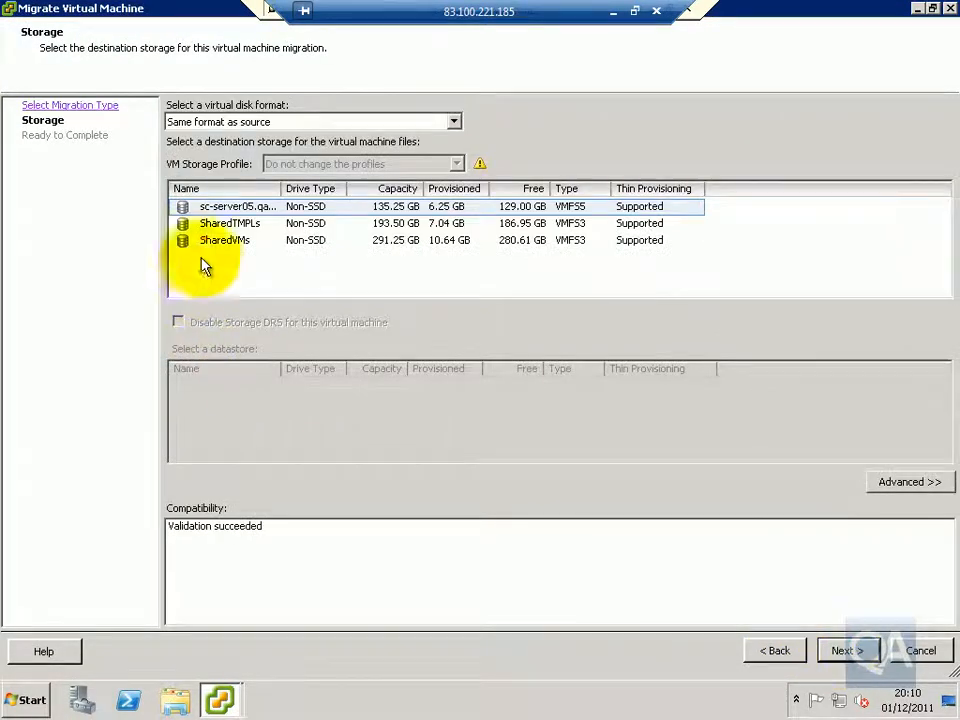
left_click(207, 244)
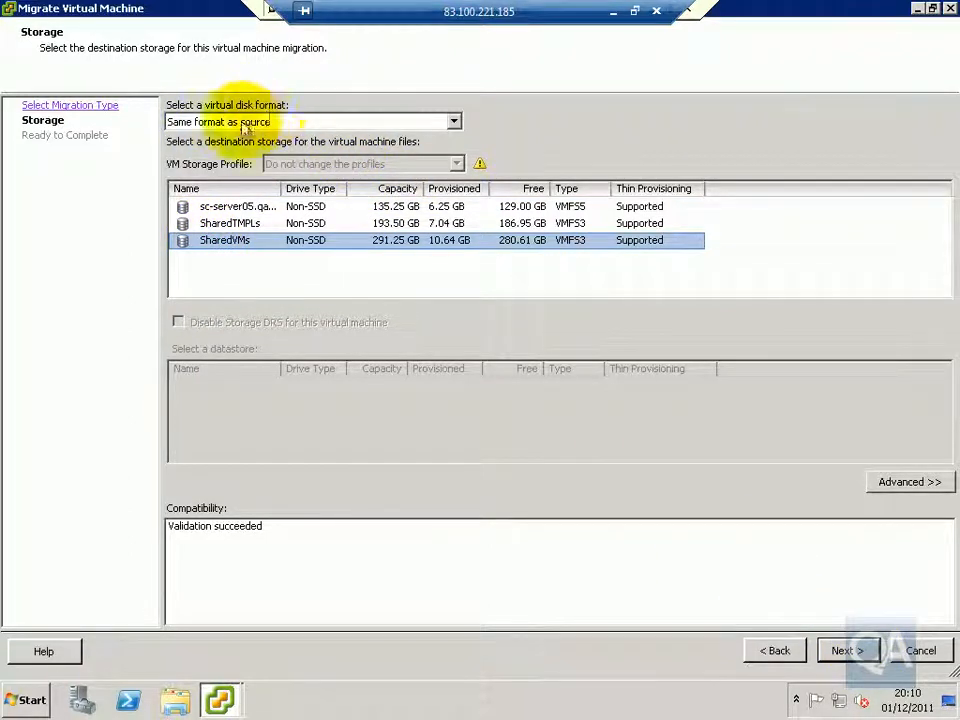
left_click(453, 123)
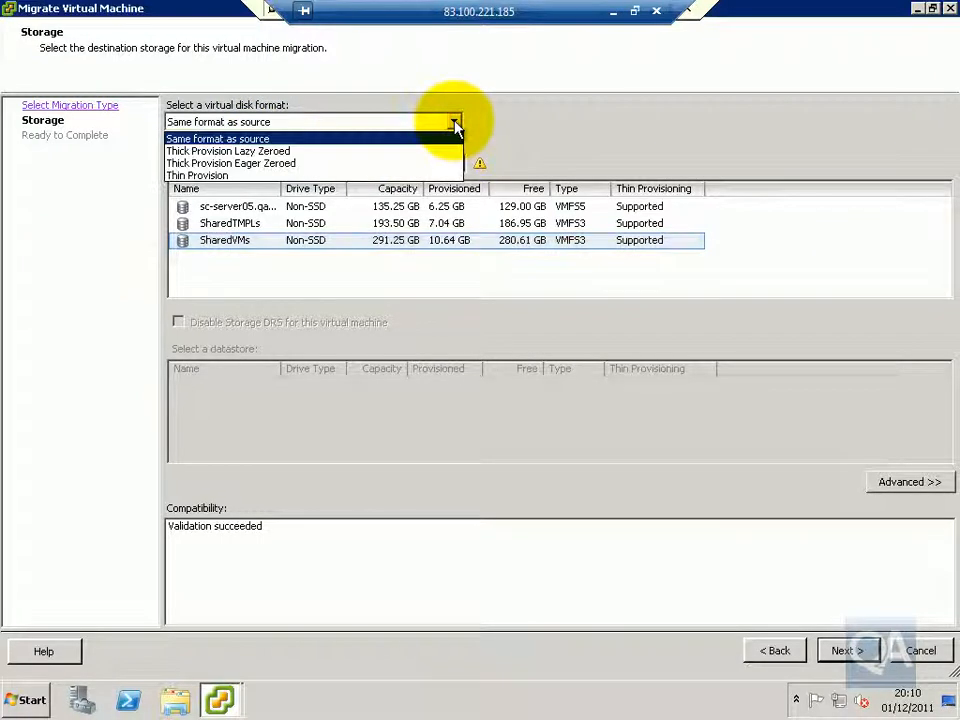
left_click(249, 143)
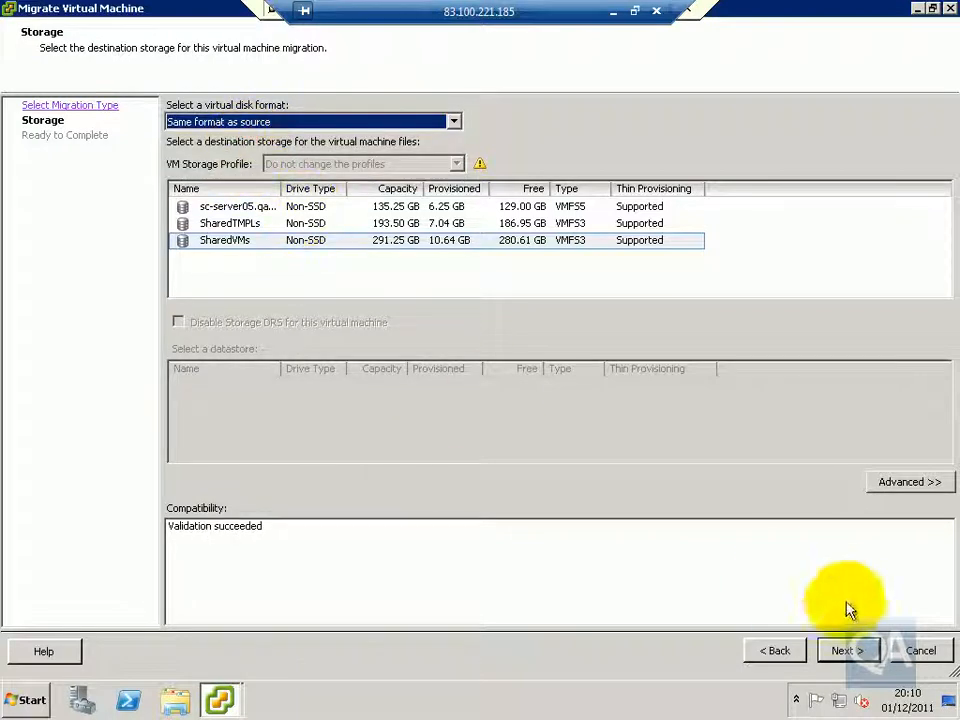
left_click(845, 651)
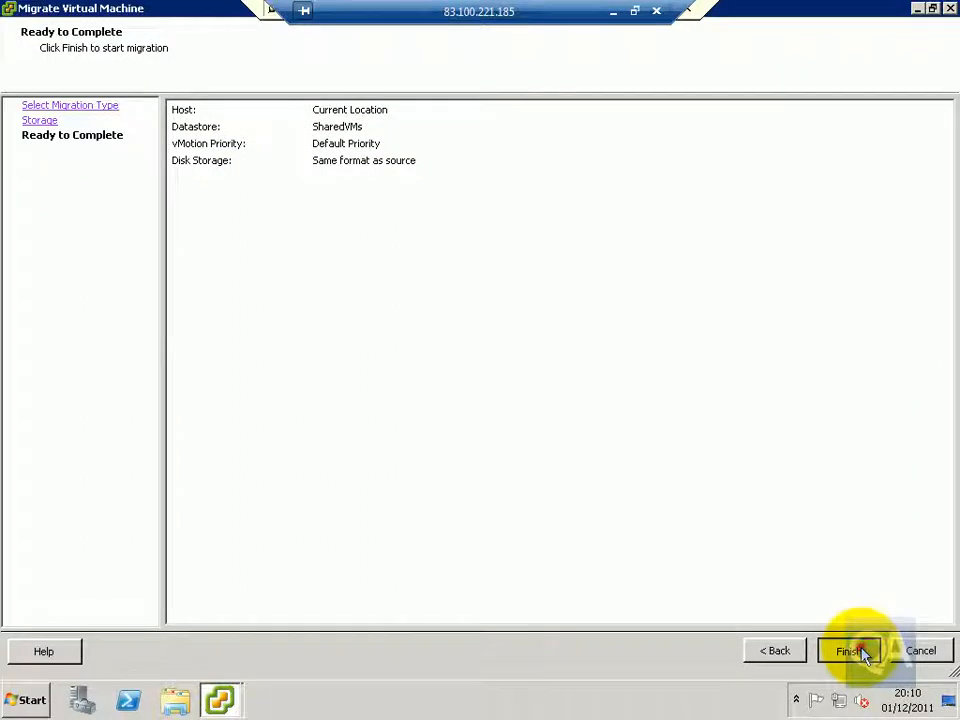
left_click(862, 652)
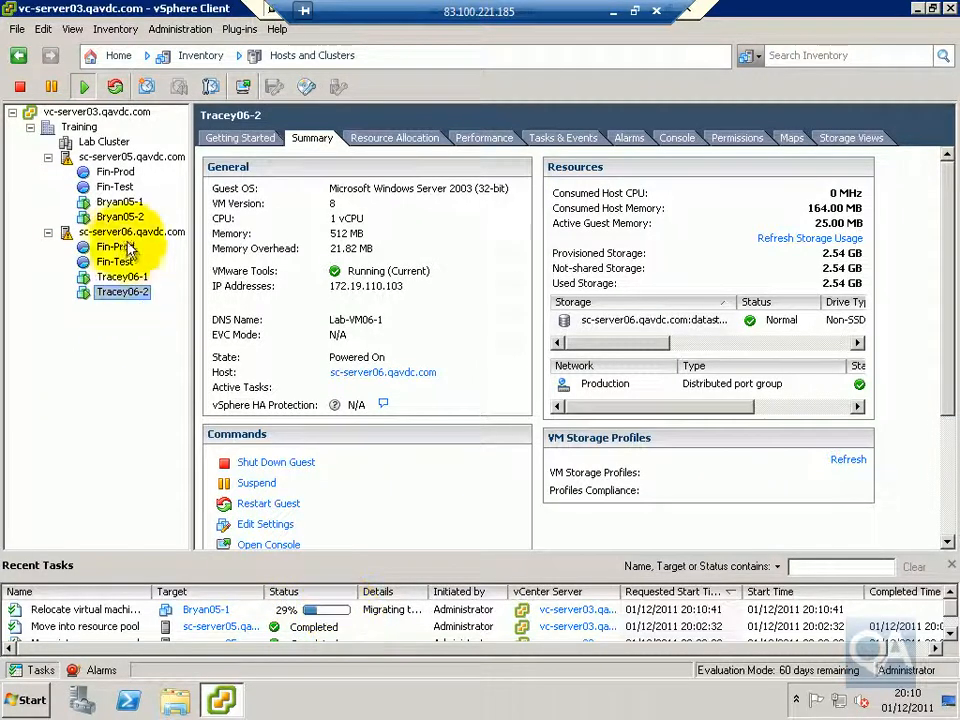
Open the Bryan05-1 console and unlock Windows Server 2003 by entering the Administrator account's password
right_click(146, 203)
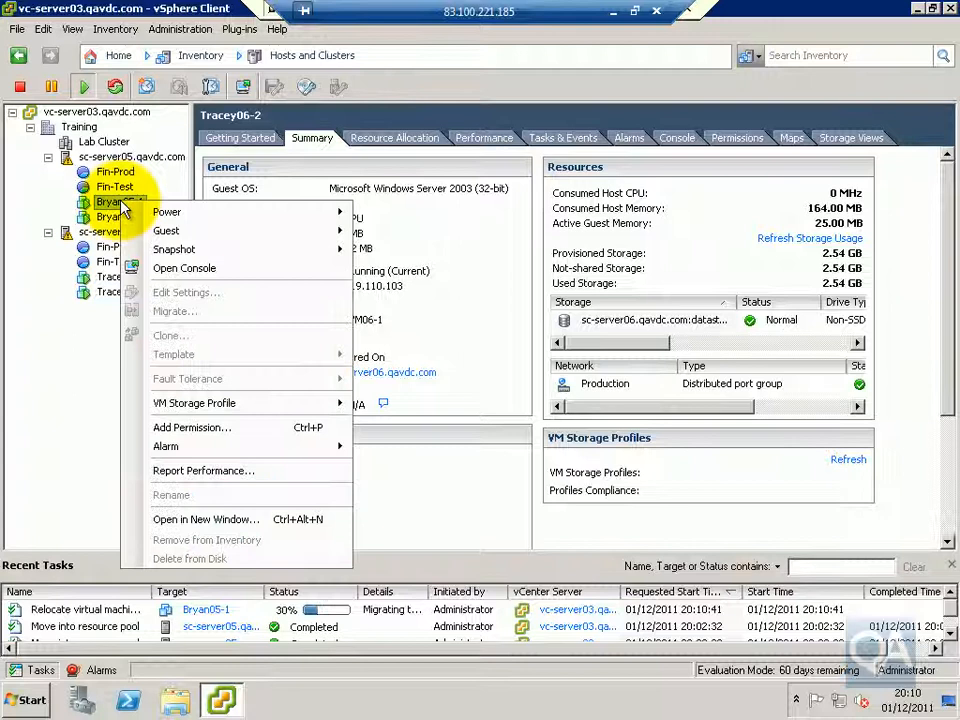
left_click(220, 268)
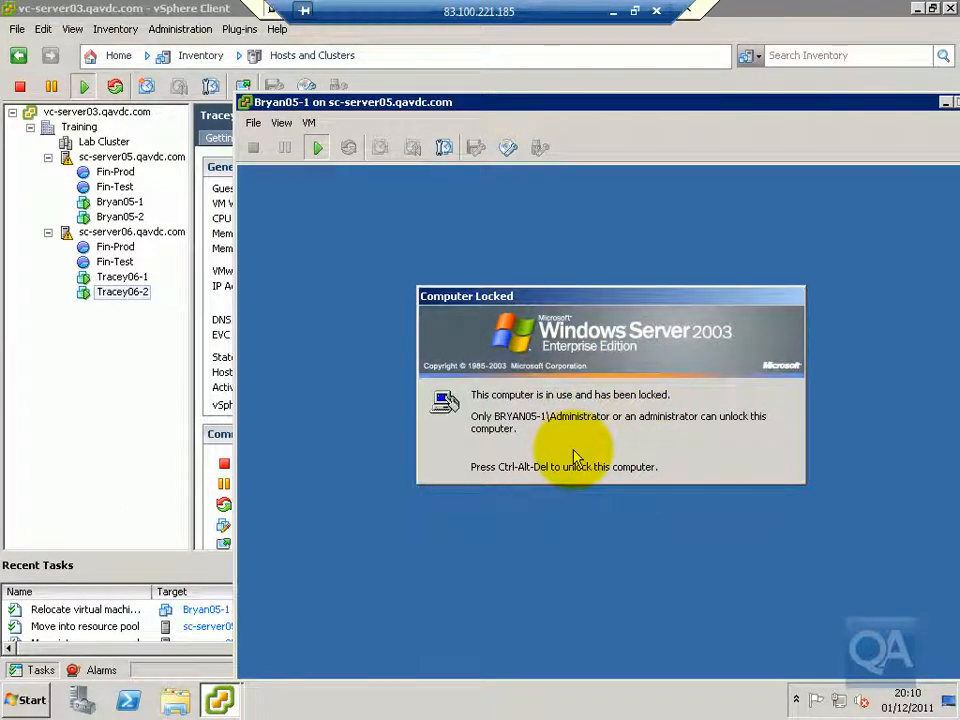
left_click(575, 458)
type("••")
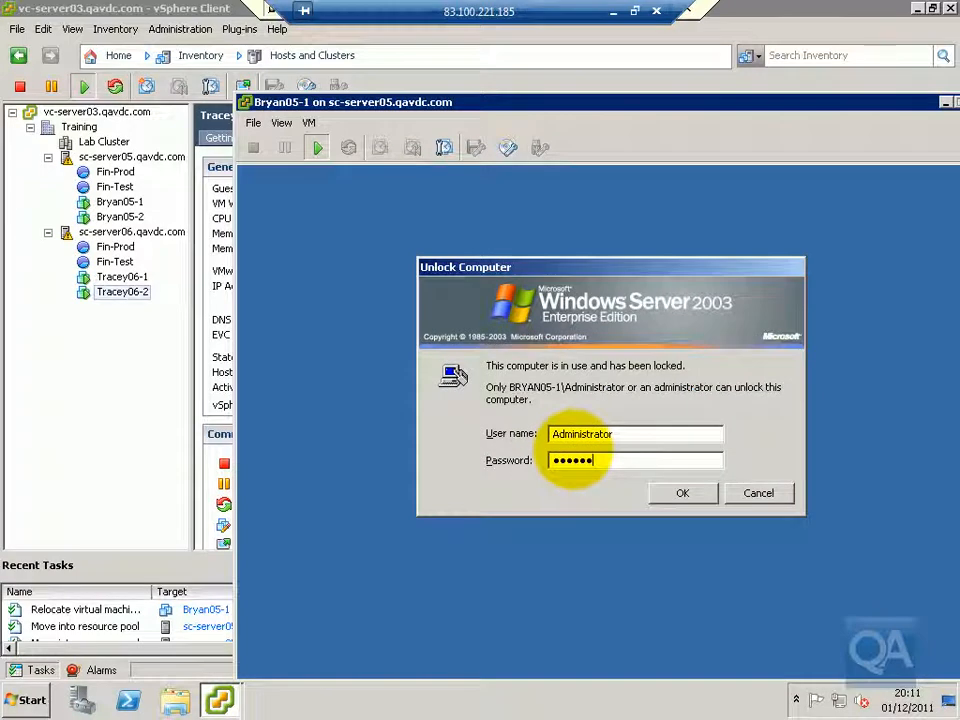
left_click(289, 240)
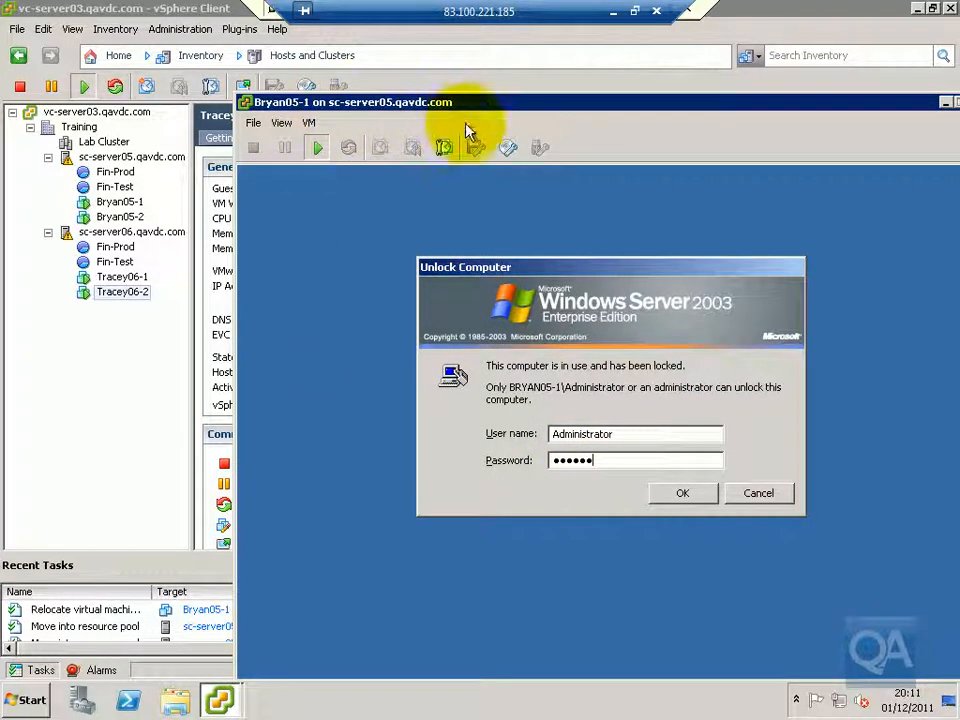
left_click(672, 494)
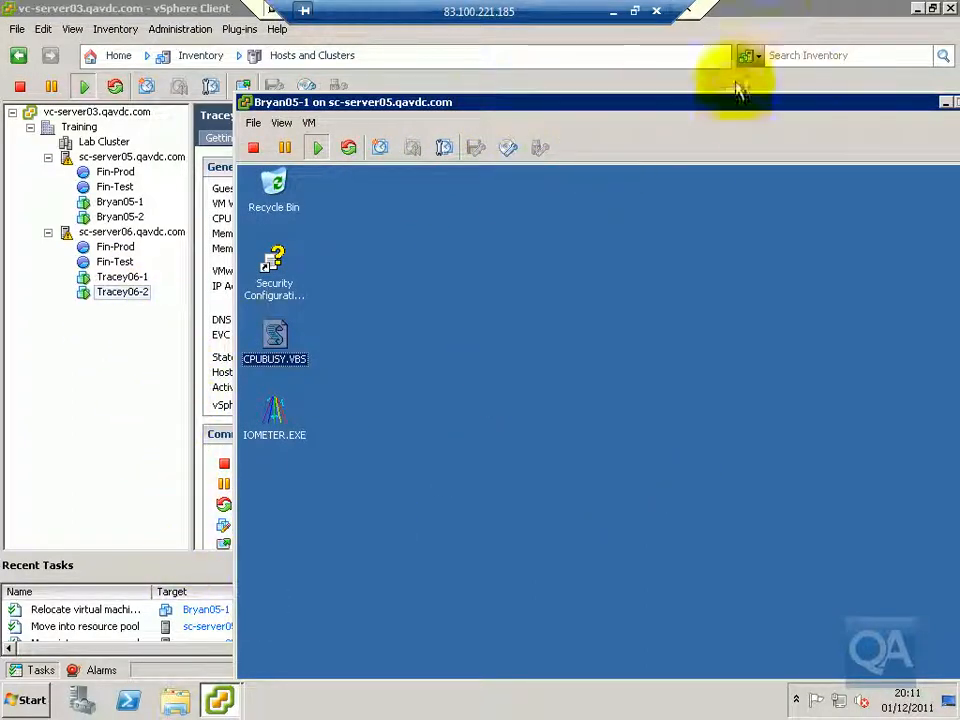
Move the Bryan05-1 console window aside to check the relocation task's status, and dismiss the console
left_click_drag(733, 113, 875, 96)
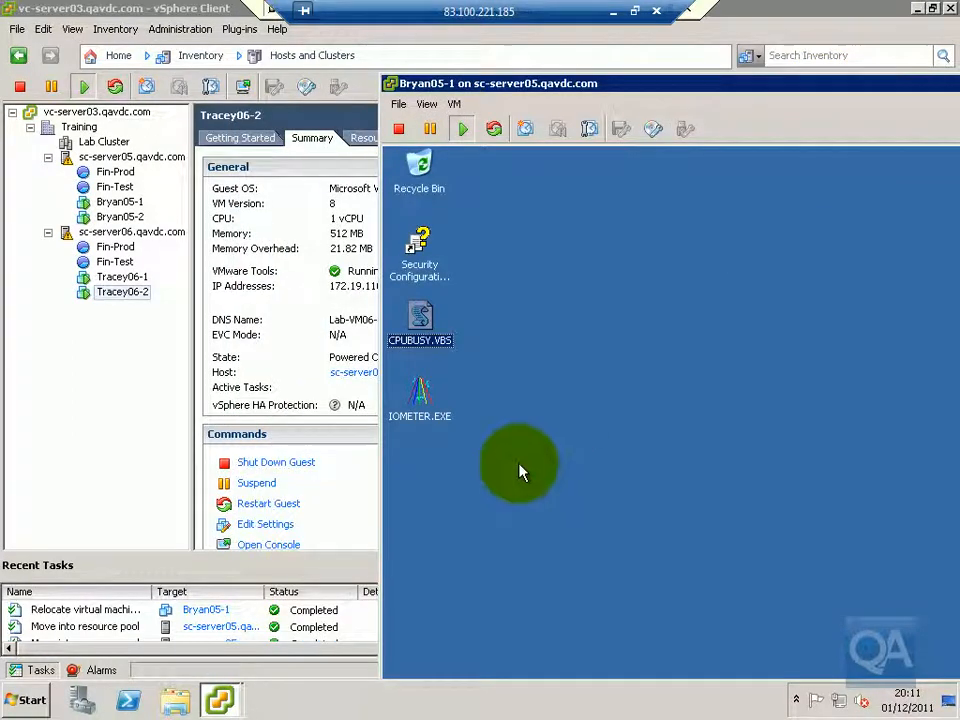
left_click(570, 246)
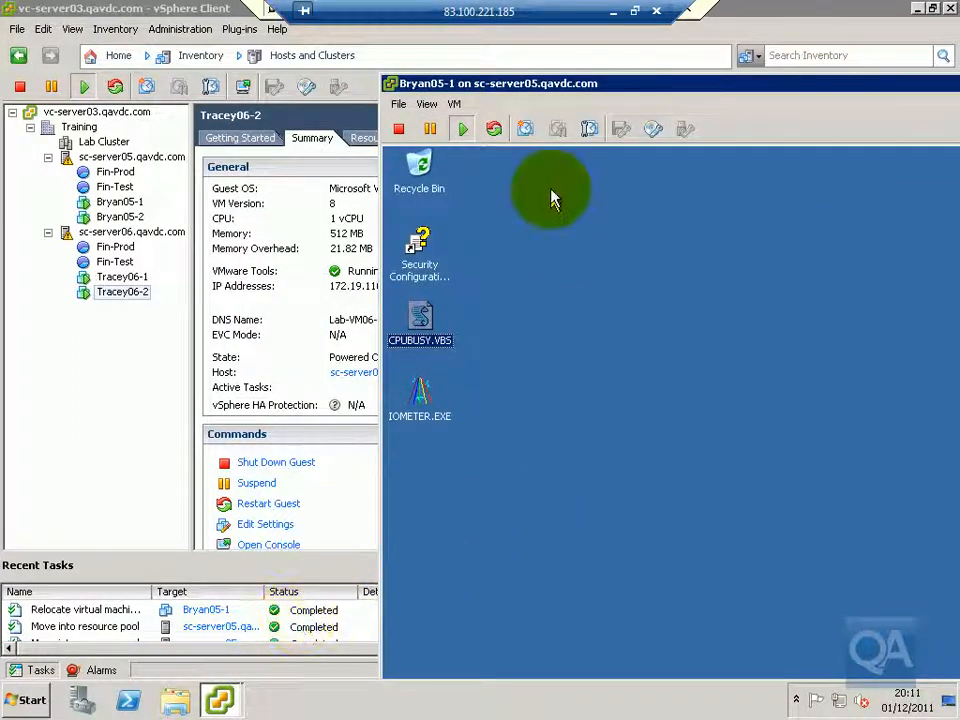
left_click_drag(668, 90, 540, 93)
left_click(814, 69)
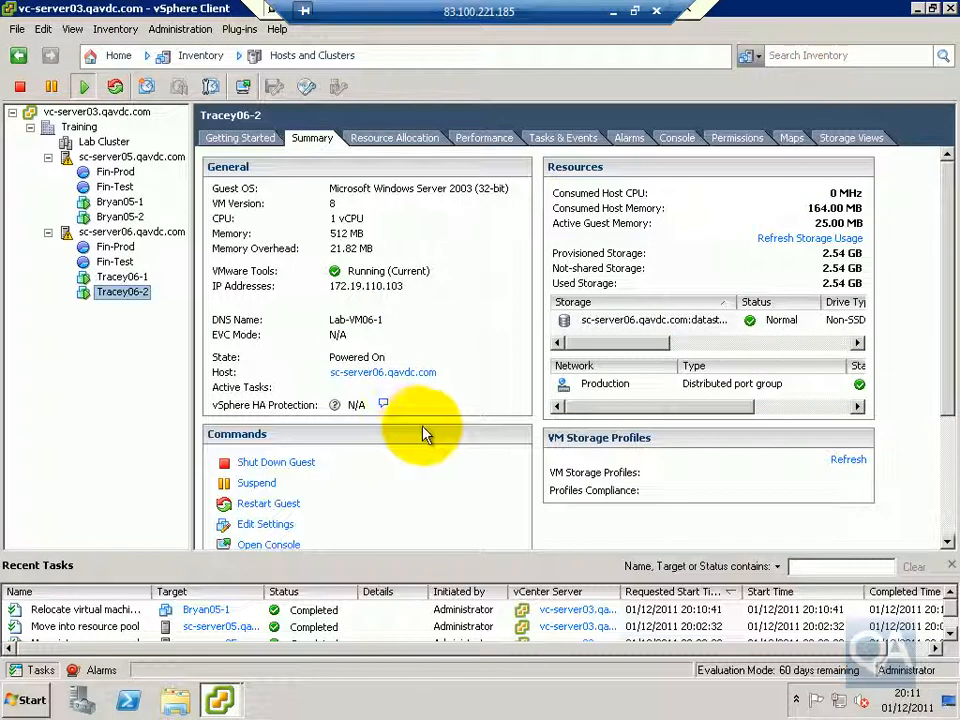
Compare the storage locations of Bryan05-1 and Bryan05-2 in their summaries, returning to Bryan05-1
left_click(122, 202)
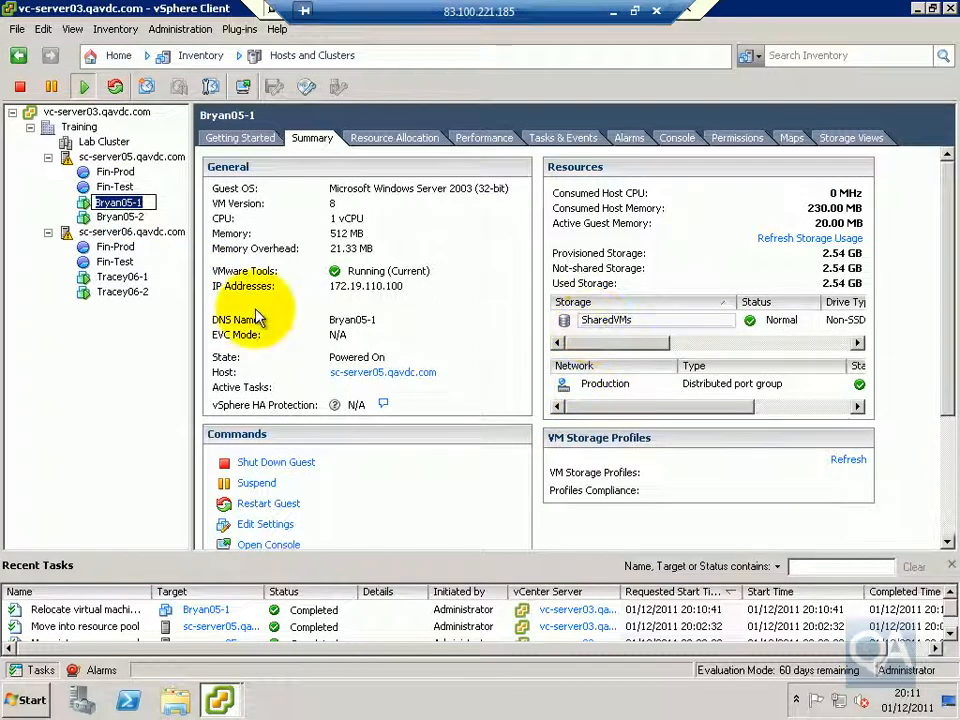
left_click(122, 217)
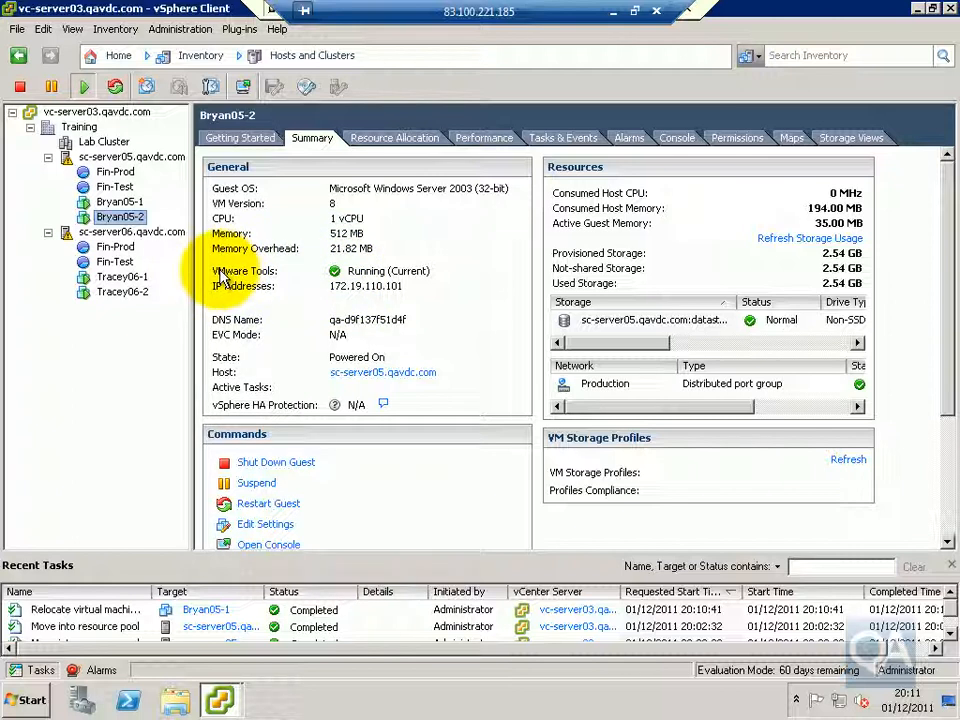
left_click(106, 203)
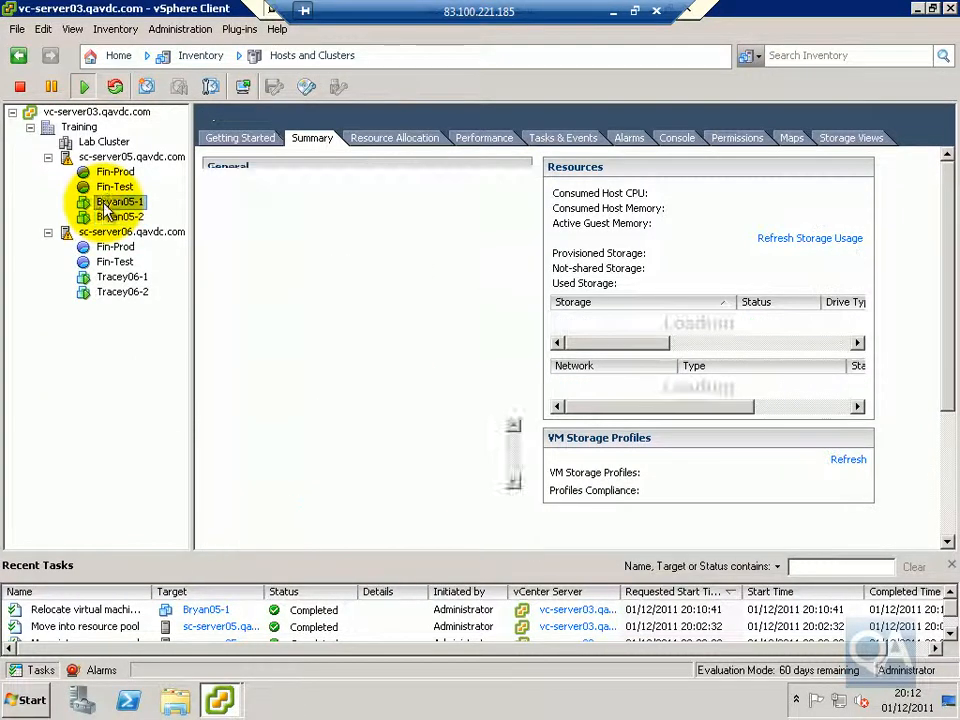
Review the CD/DVD drive device type and the Advanced CPU scheduling affinity in the Bryan05-1 properties, and accept the settings
right_click(107, 205)
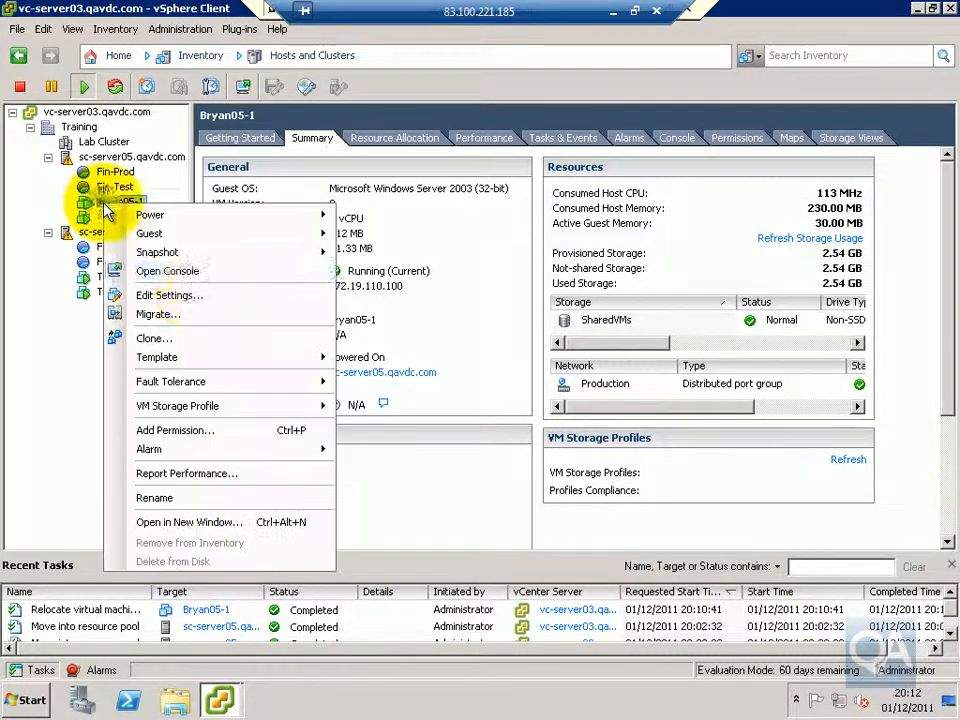
left_click(188, 297)
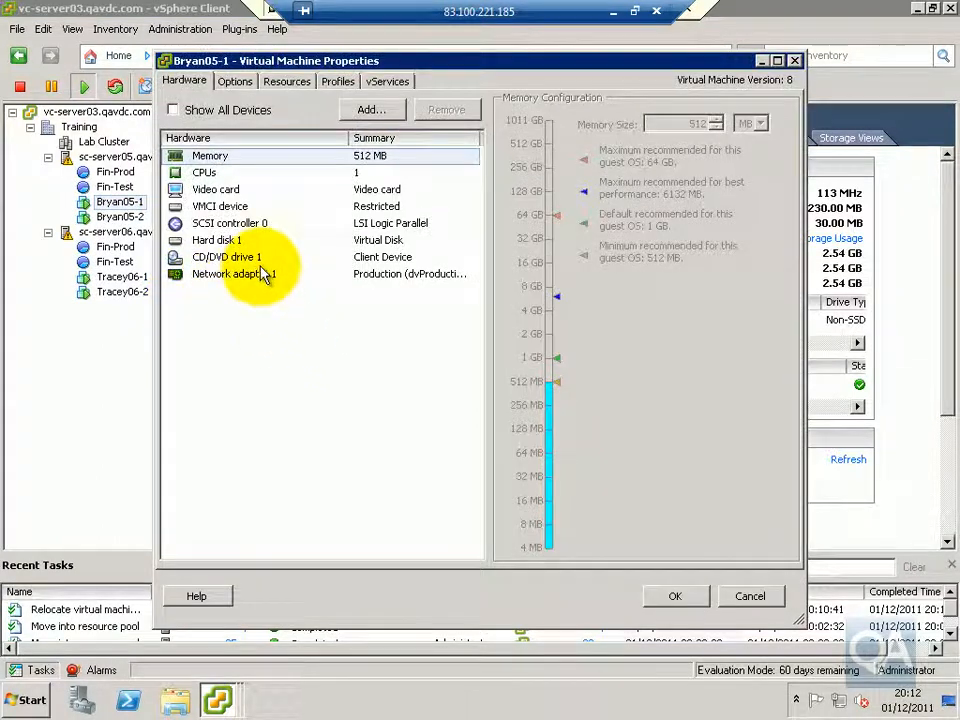
left_click(388, 262)
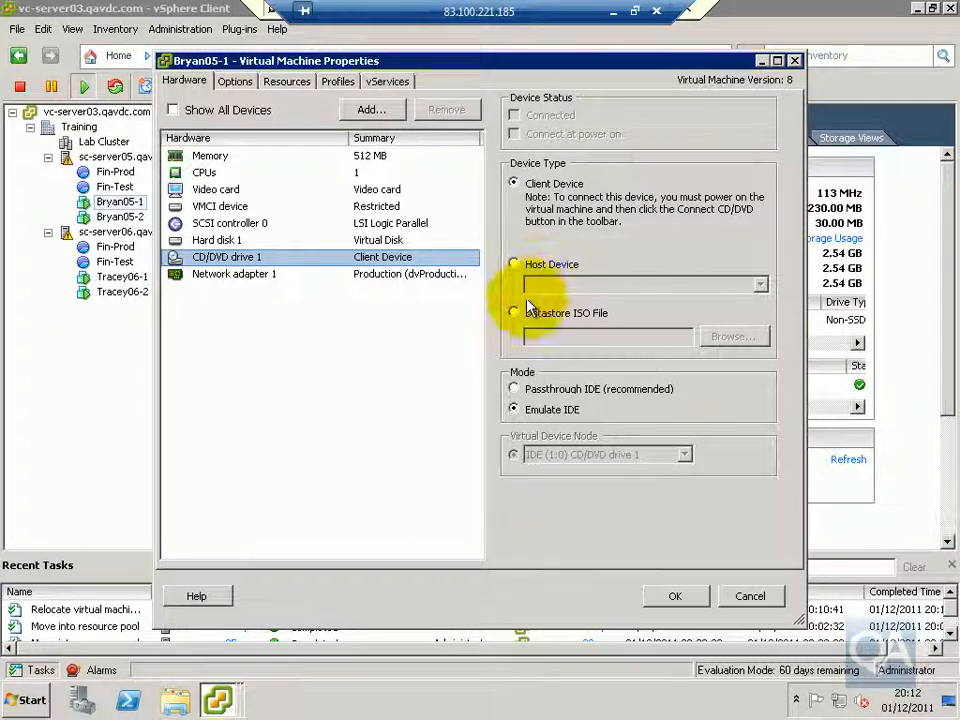
left_click(298, 86)
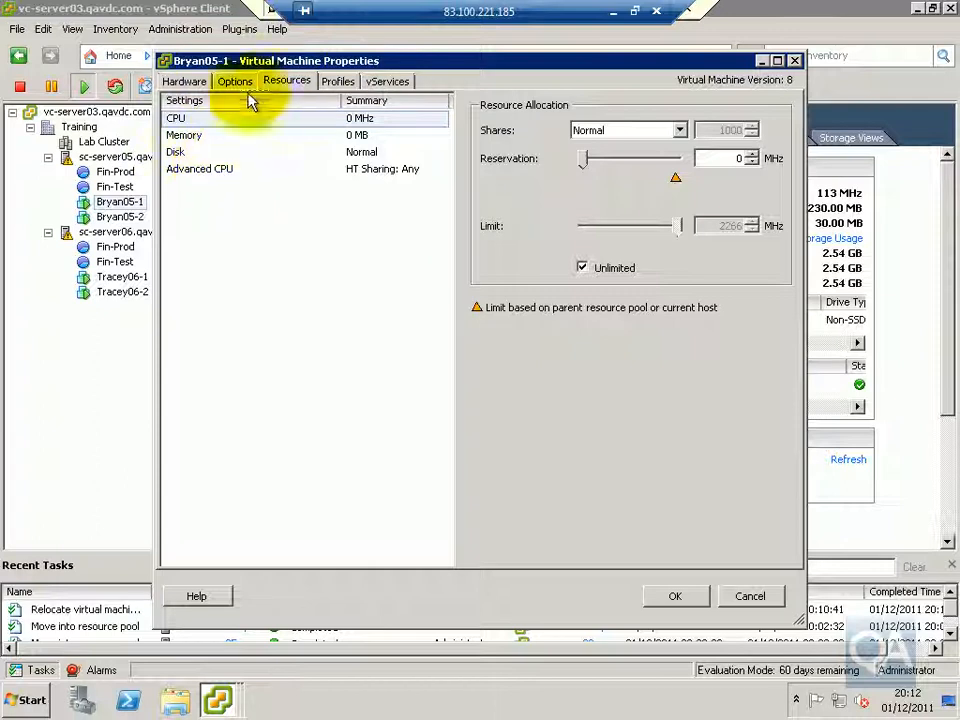
left_click(206, 171)
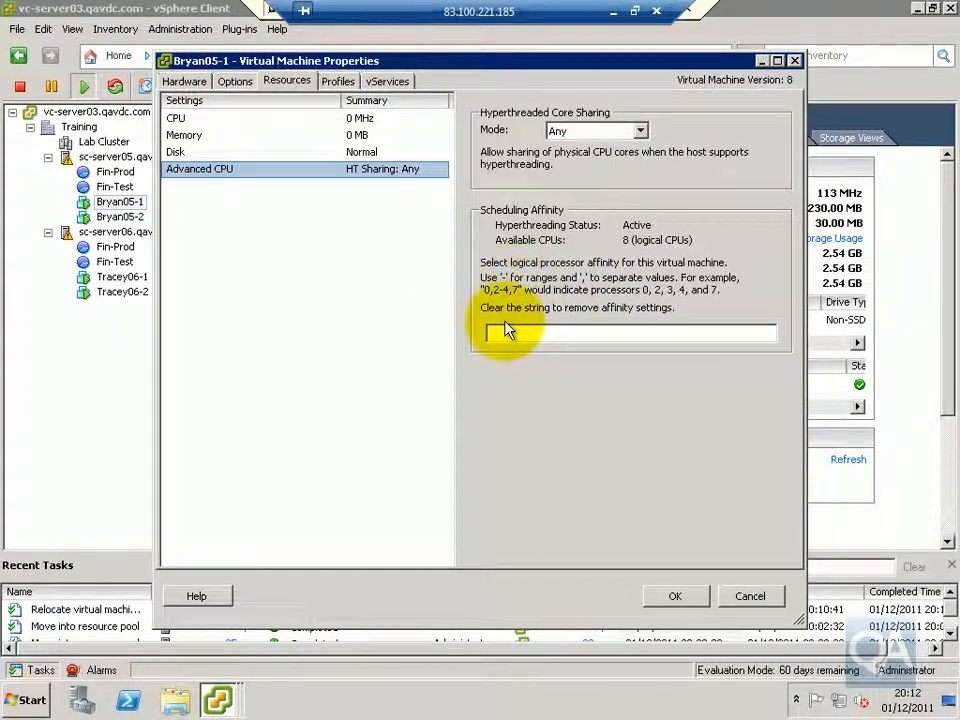
left_click(684, 598)
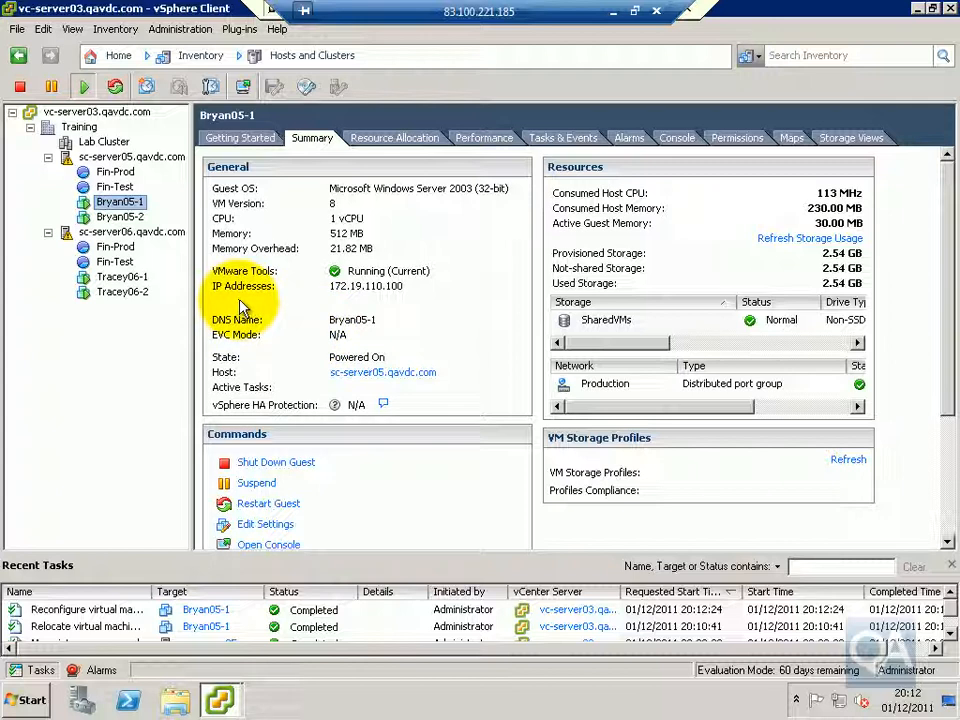
View the vMotion map of Bryan05-1 and the networking configuration of host sc-server05.qavdc.com
left_click(791, 140)
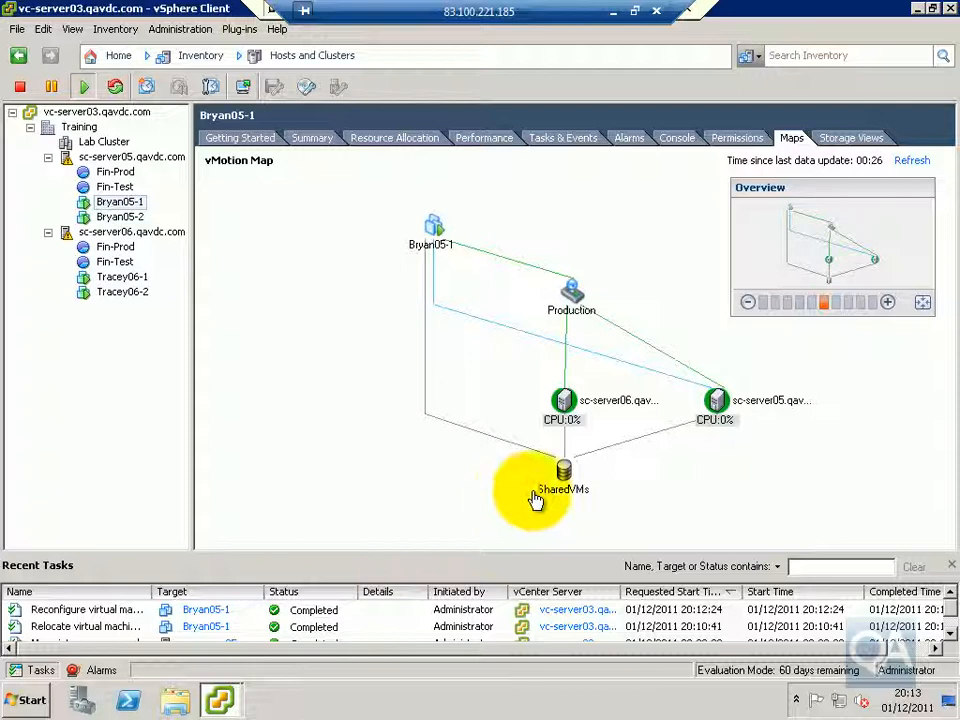
left_click(114, 158)
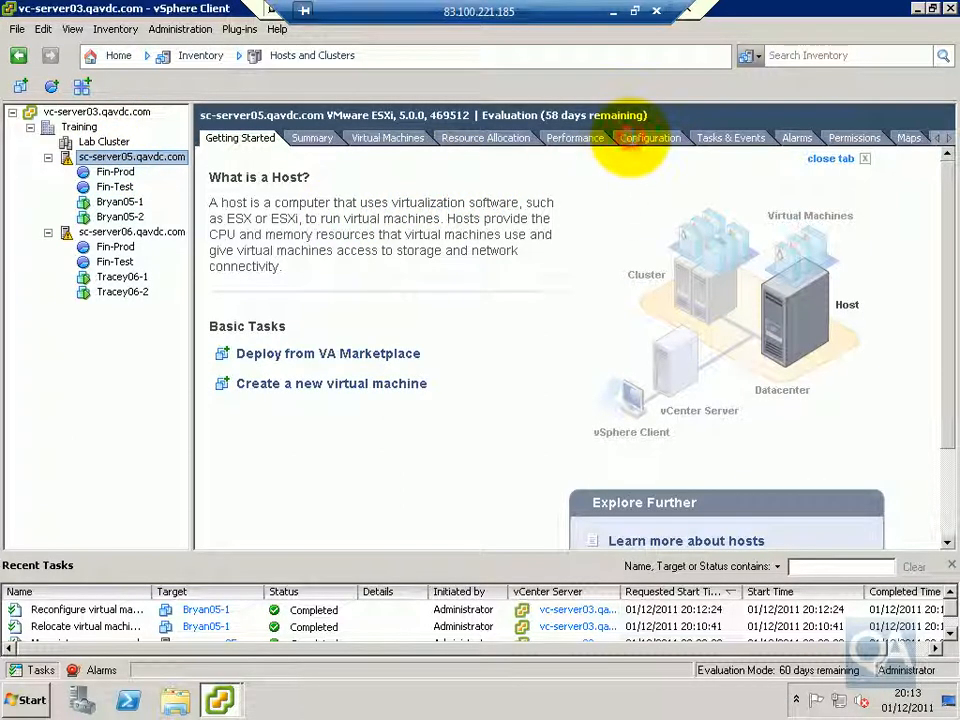
left_click(630, 140)
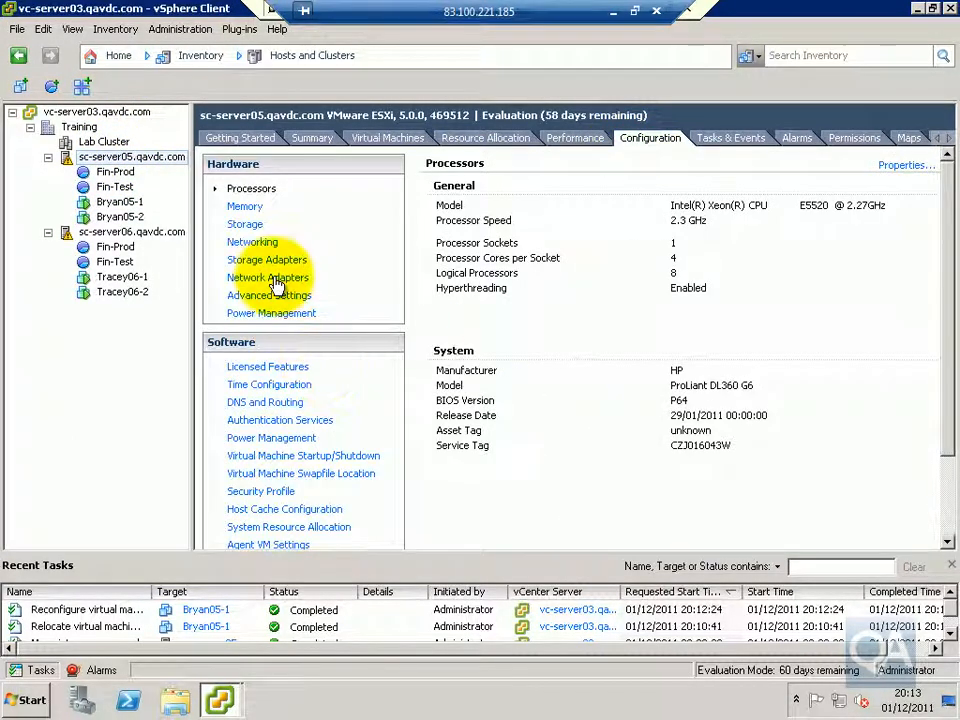
left_click(250, 242)
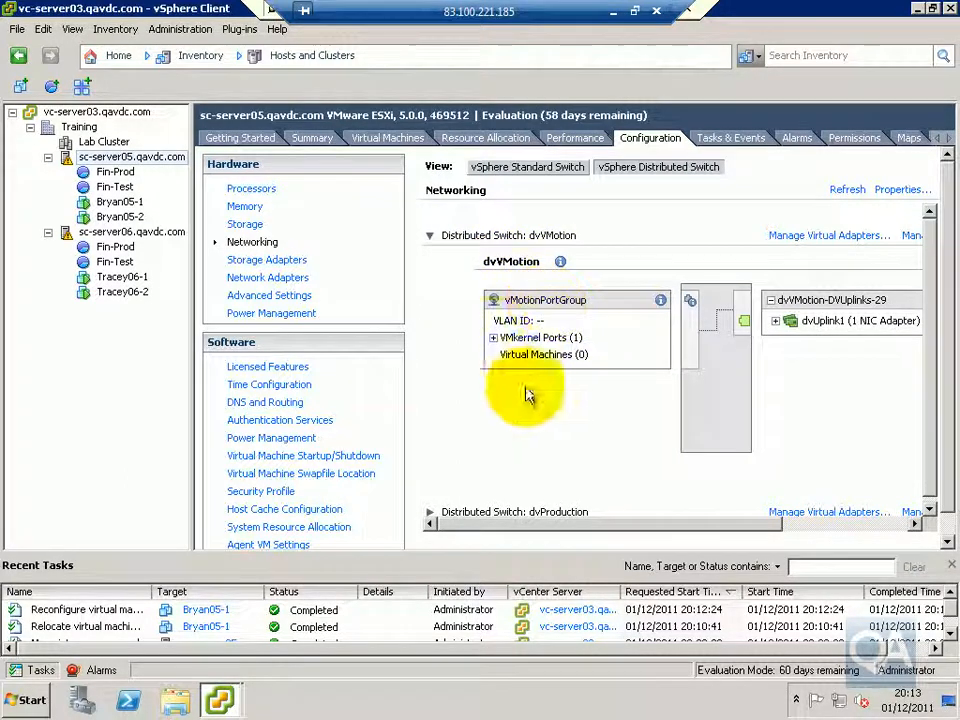
Review the vMotion setting of the vmk2 VMkernel adapter on sc-server05.qavdc.com's dvVMotion switch, and dismiss the adapter details
left_click(493, 337)
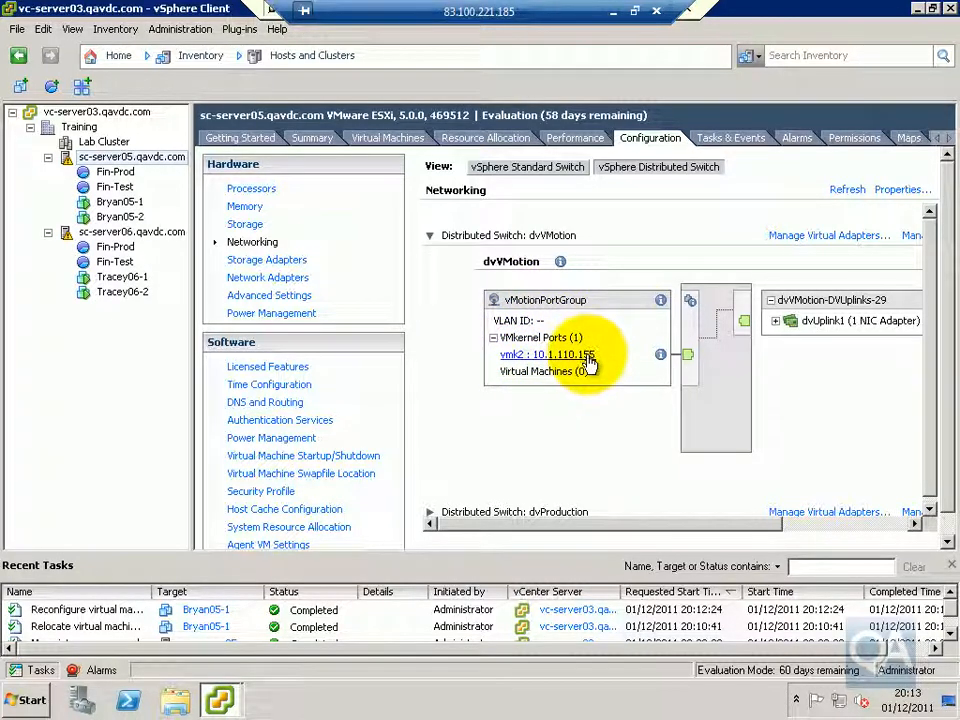
left_click(801, 241)
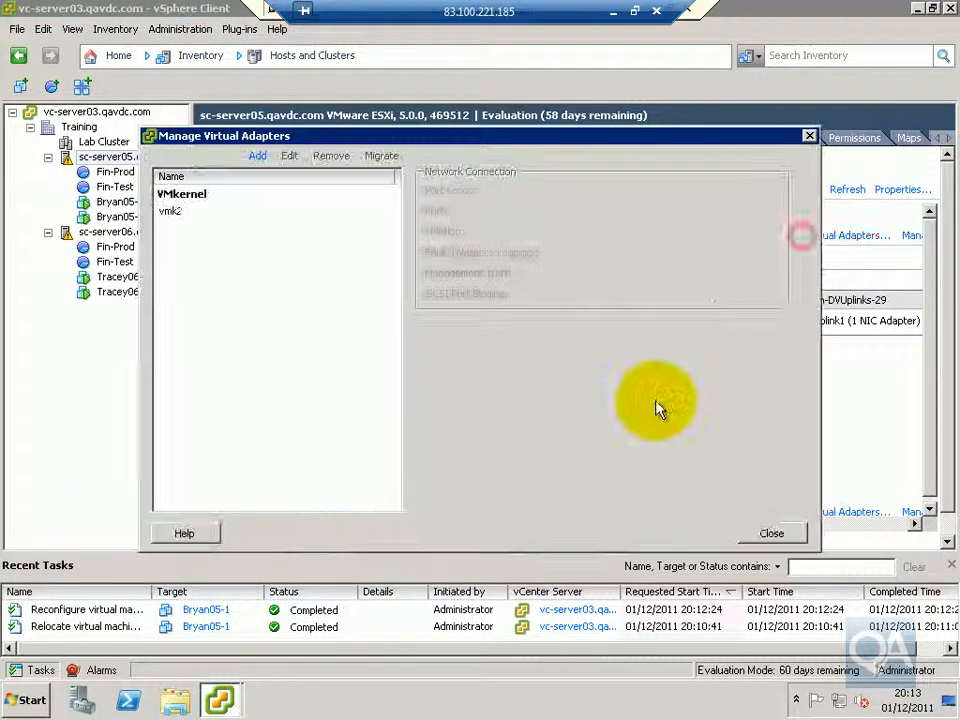
left_click(196, 212)
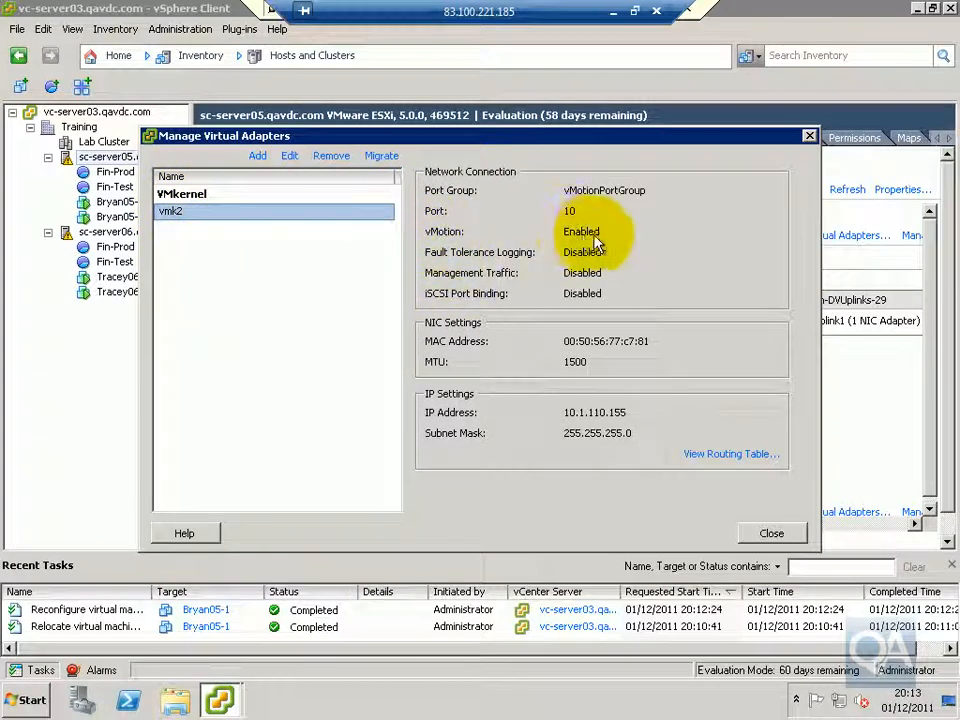
left_click(773, 534)
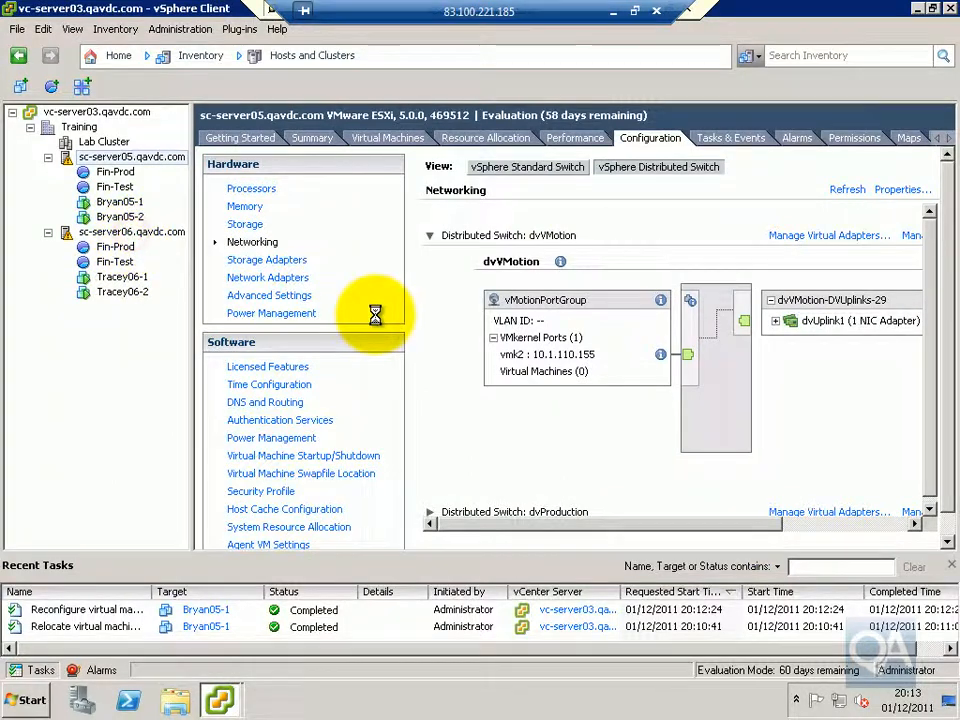
Check the vMotion setting of the vmk2 VMkernel adapter on the dvVMotion switch of host sc-server06.qavdc.com
left_click(651, 137)
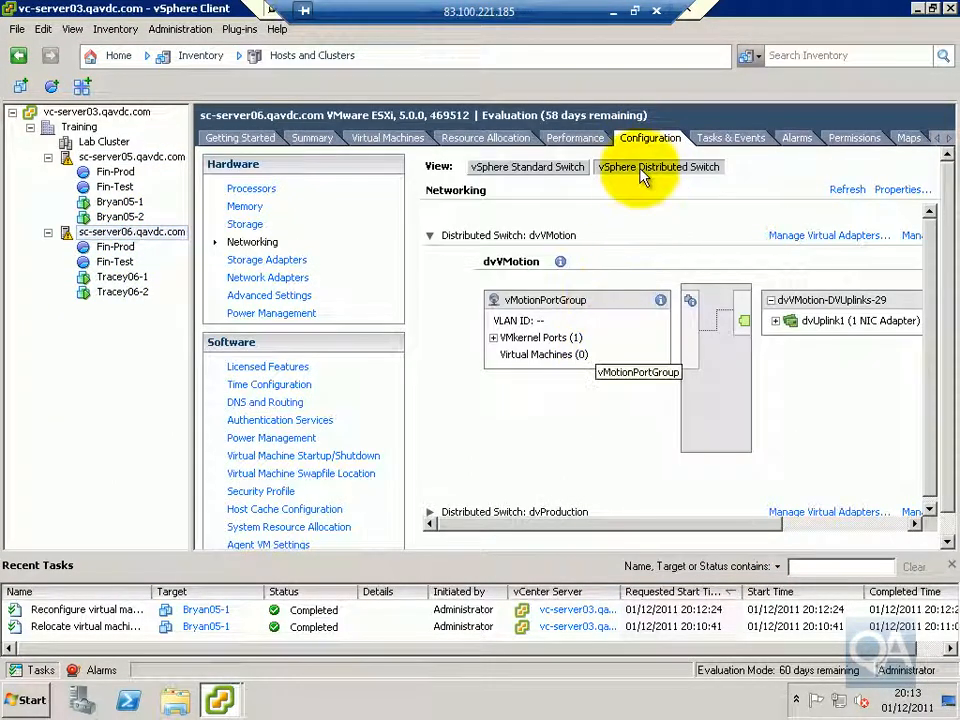
left_click(493, 338)
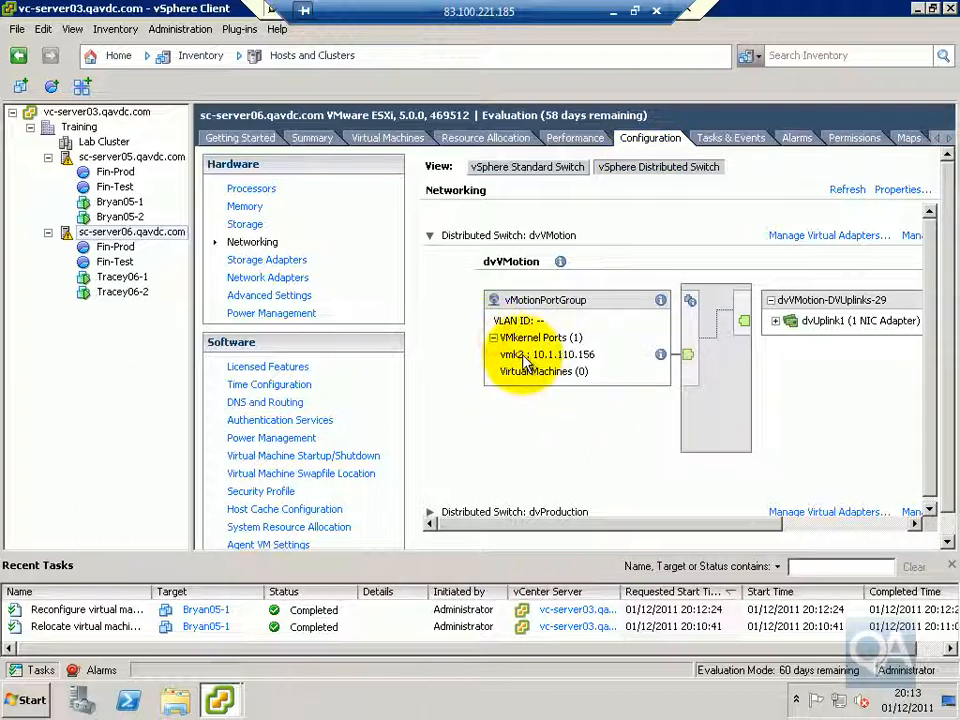
left_click(800, 238)
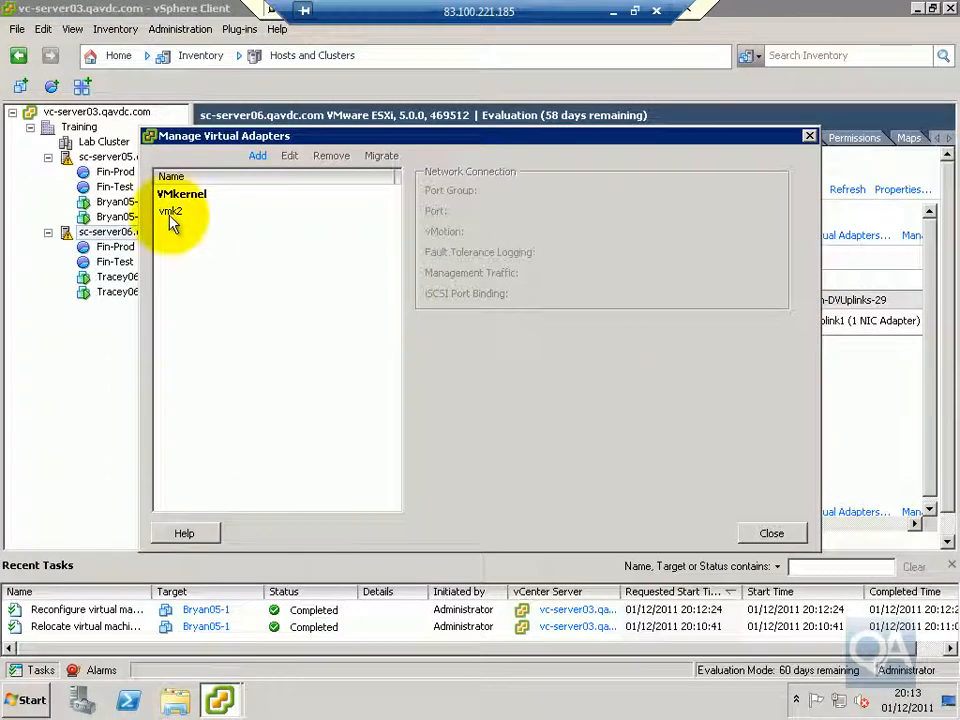
left_click(170, 214)
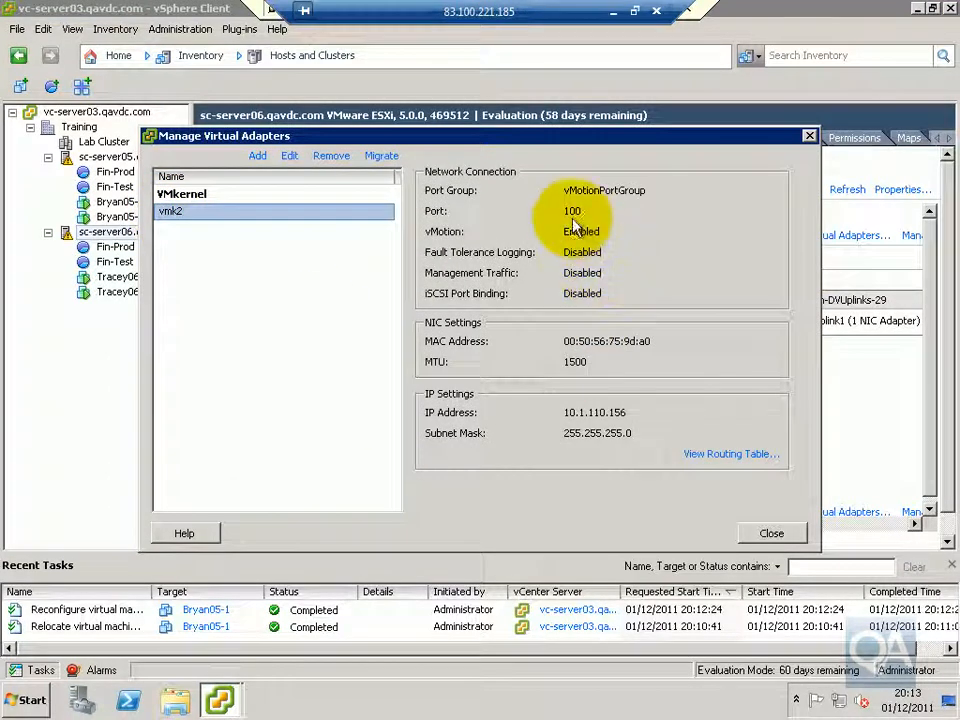
left_click(762, 535)
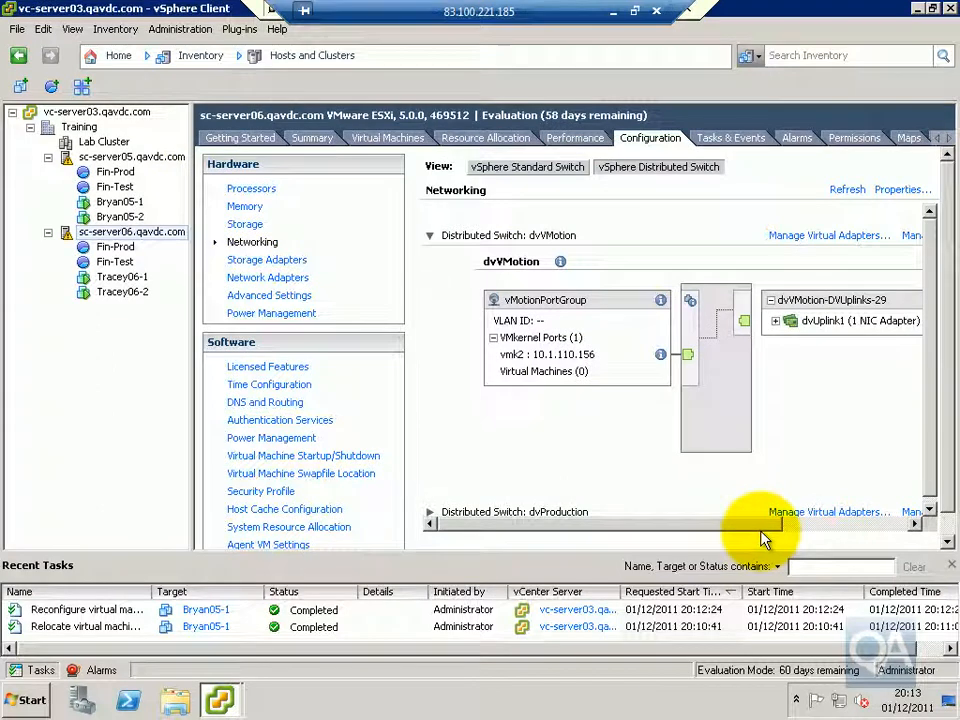
Compare the processor type, storage and networks of hosts sc-server05.qavdc.com and sc-server06.qavdc.com in their summaries
left_click(163, 160)
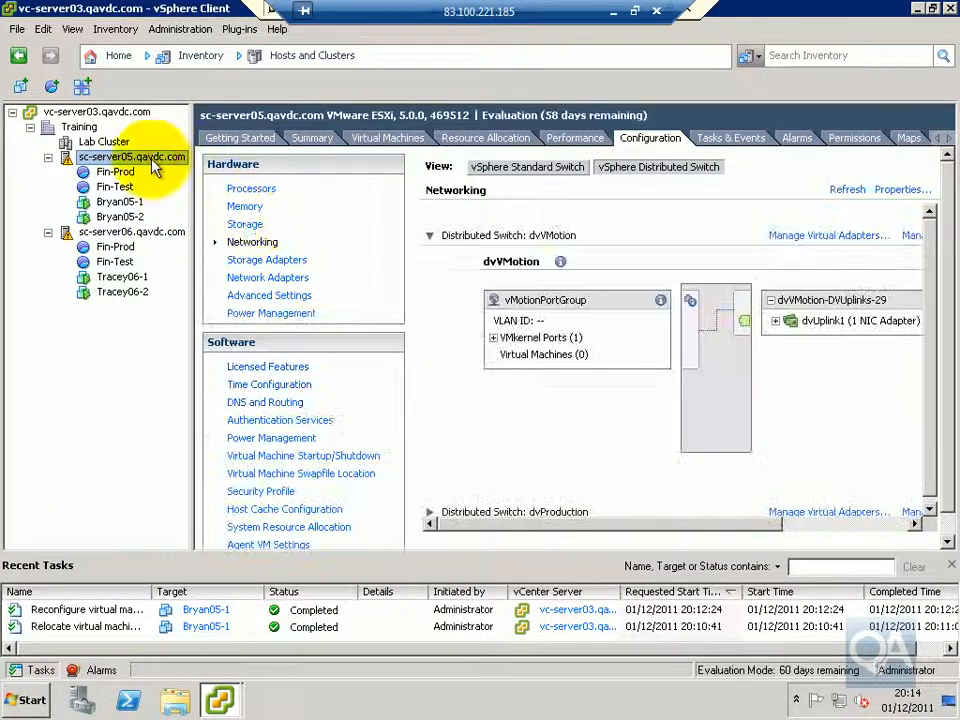
left_click(298, 143)
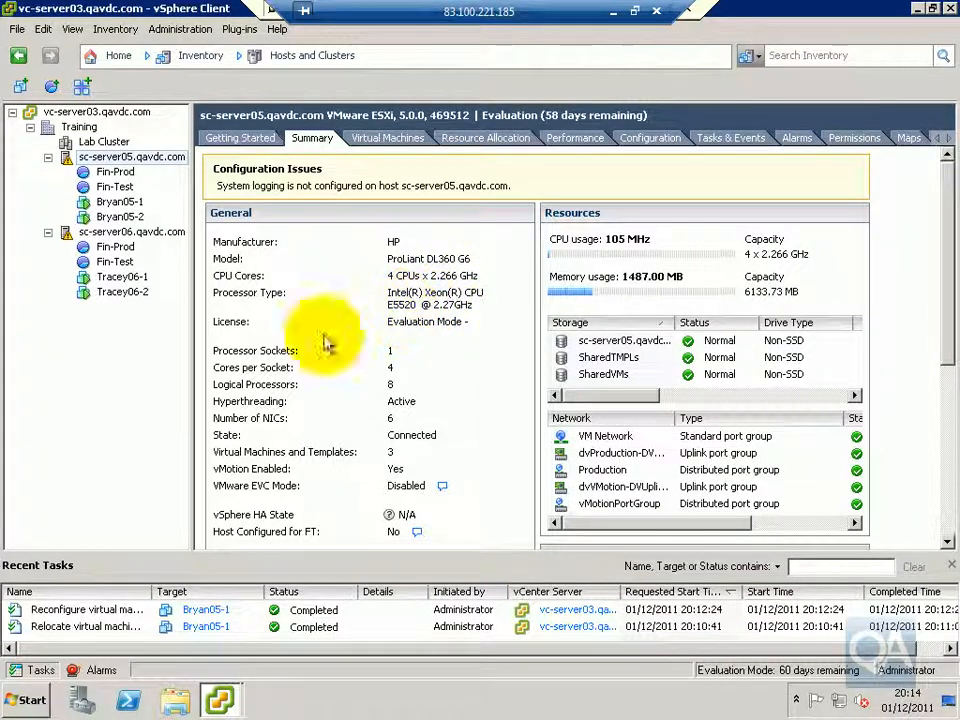
left_click(122, 232)
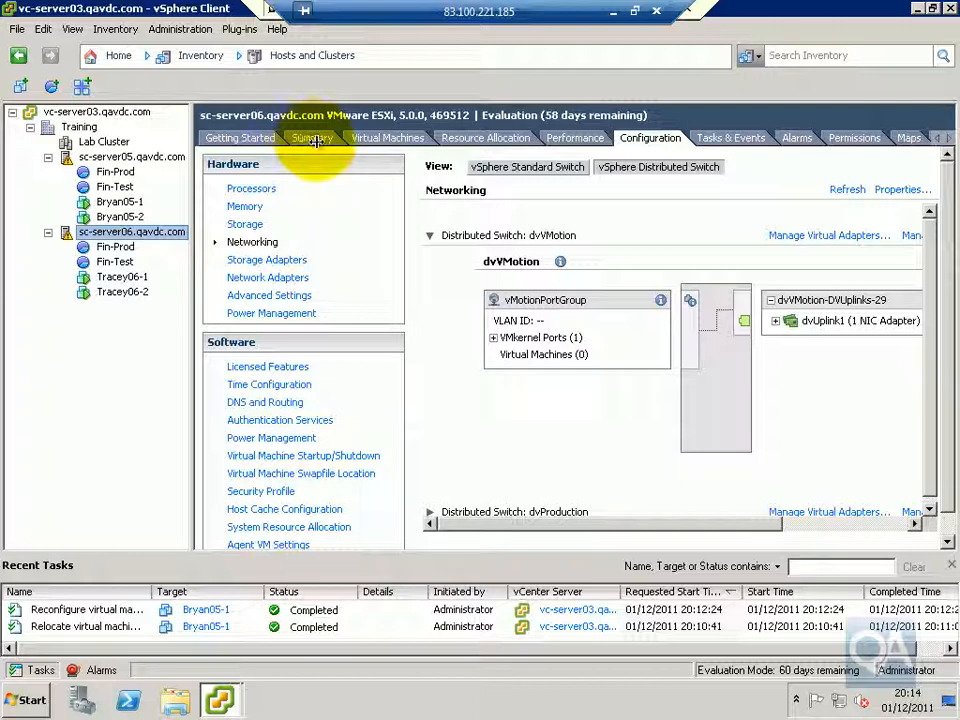
left_click(316, 137)
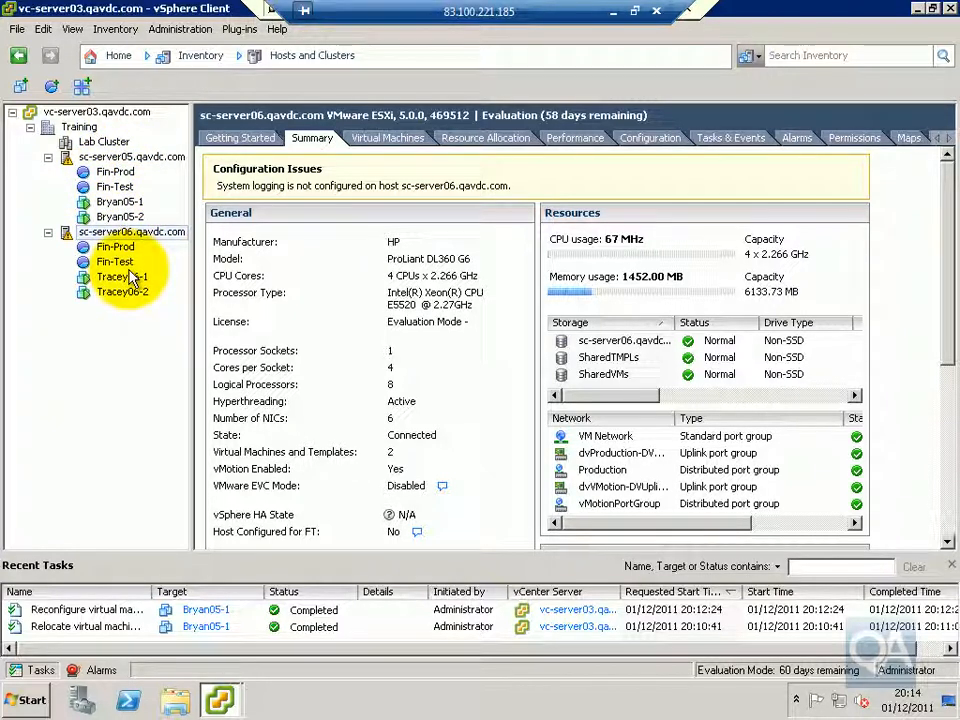
Set up a Change host migration of virtual machine Bryan05-1 with sc-server06.qavdc.com as the destination
right_click(128, 203)
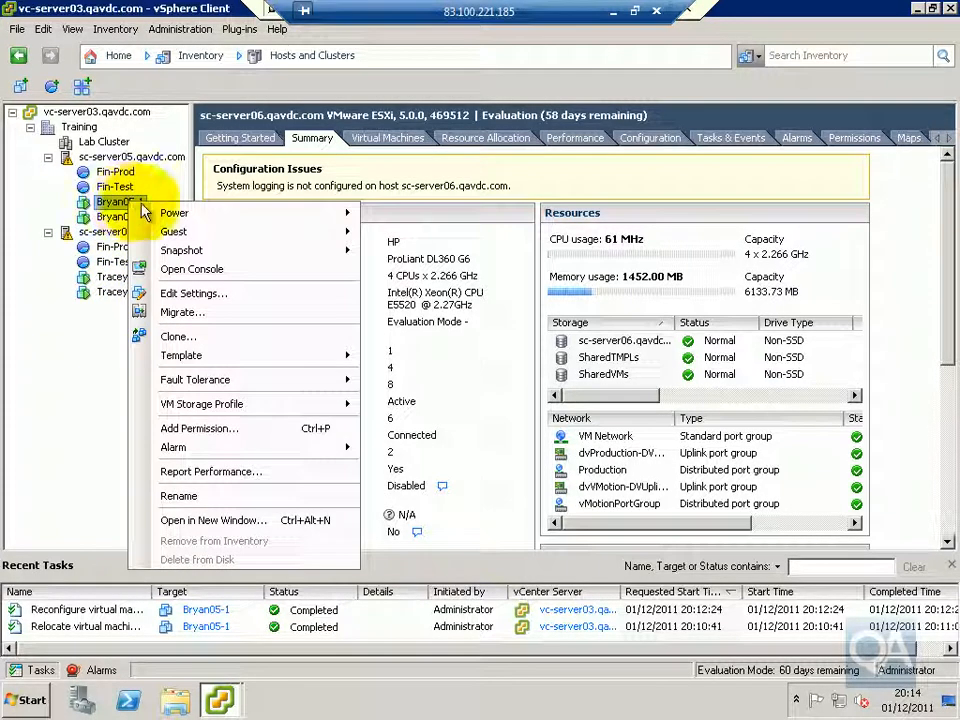
left_click(207, 306)
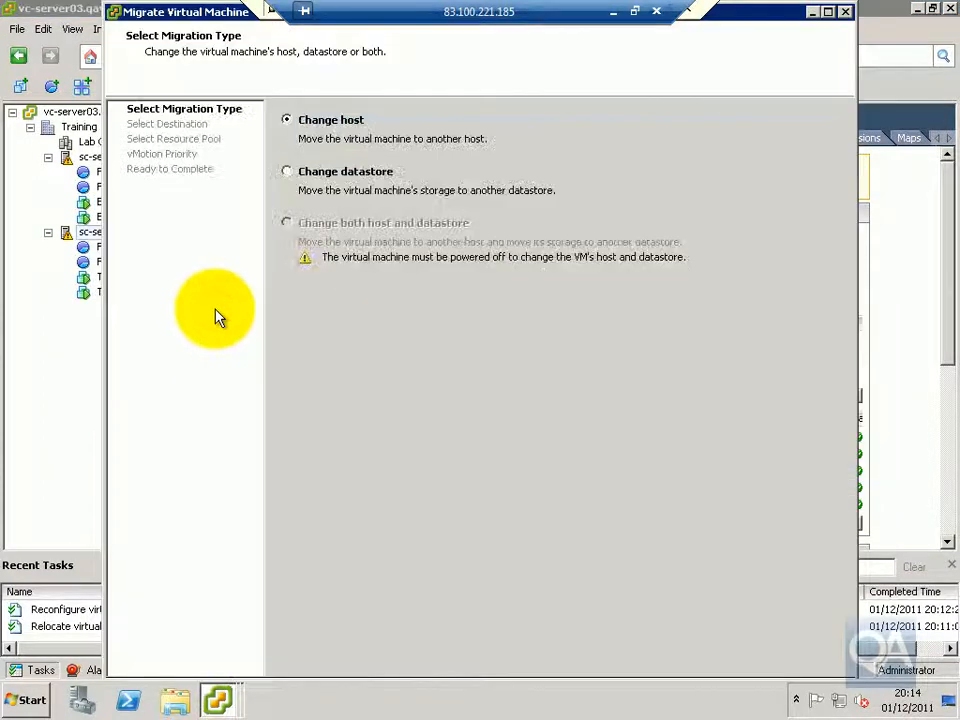
left_click(827, 11)
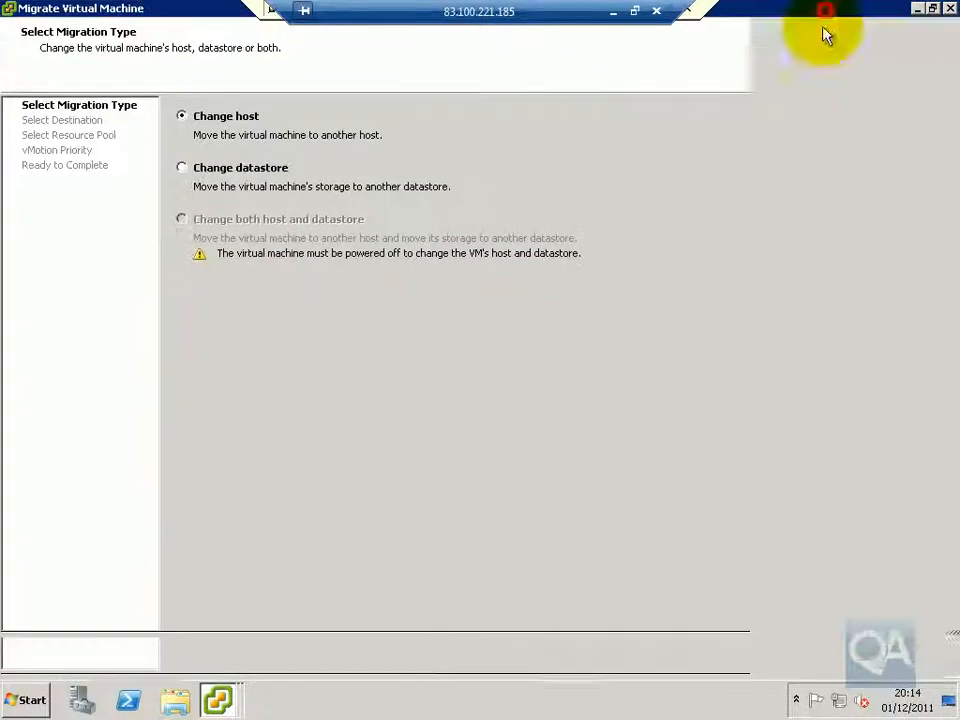
left_click(843, 654)
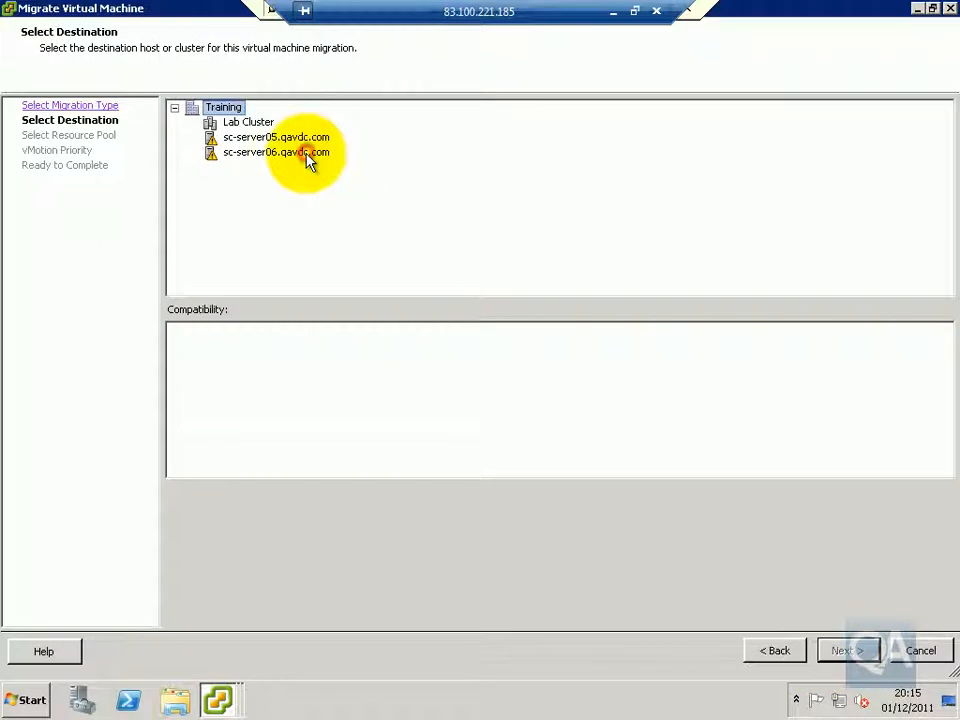
left_click(309, 155)
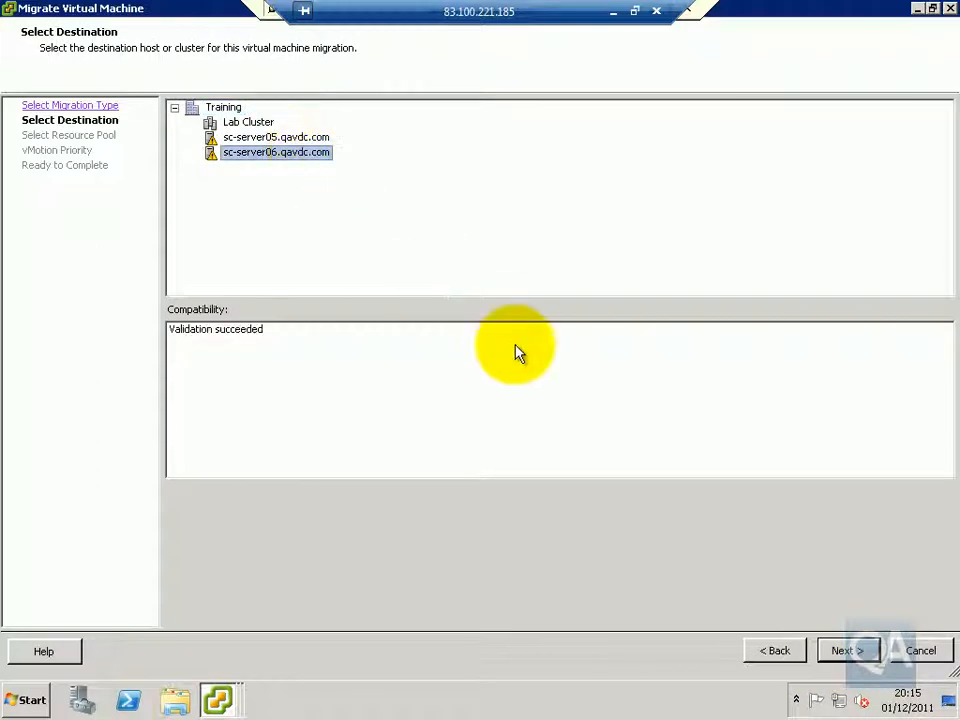
left_click(843, 651)
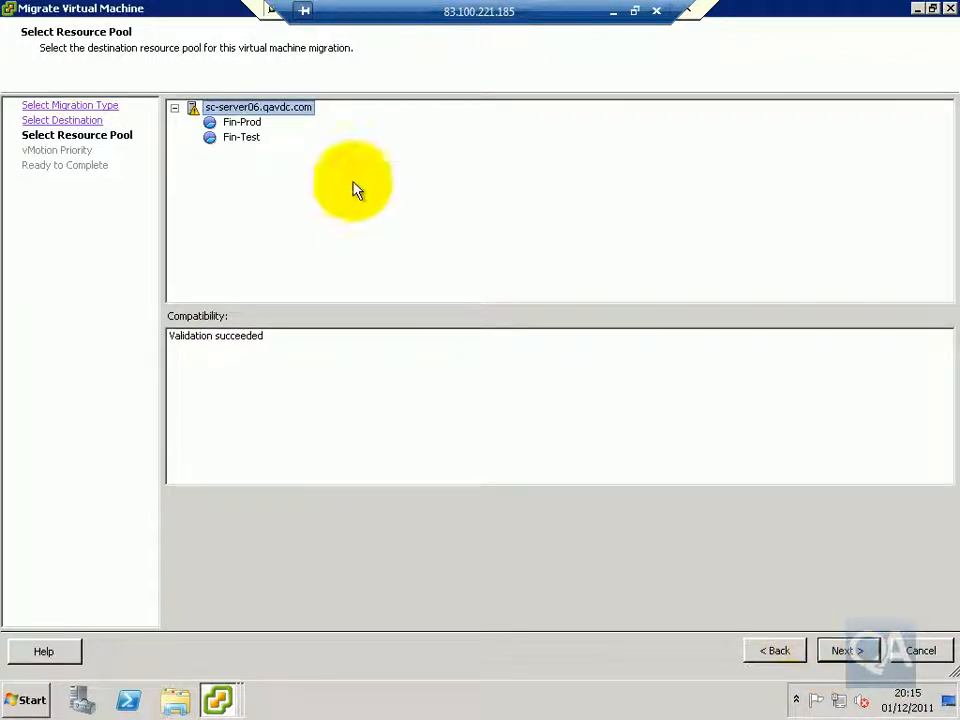
Keep the sc-server06.qavdc.com root as resource pool and High priority for vMotion, and start the migration
left_click(846, 652)
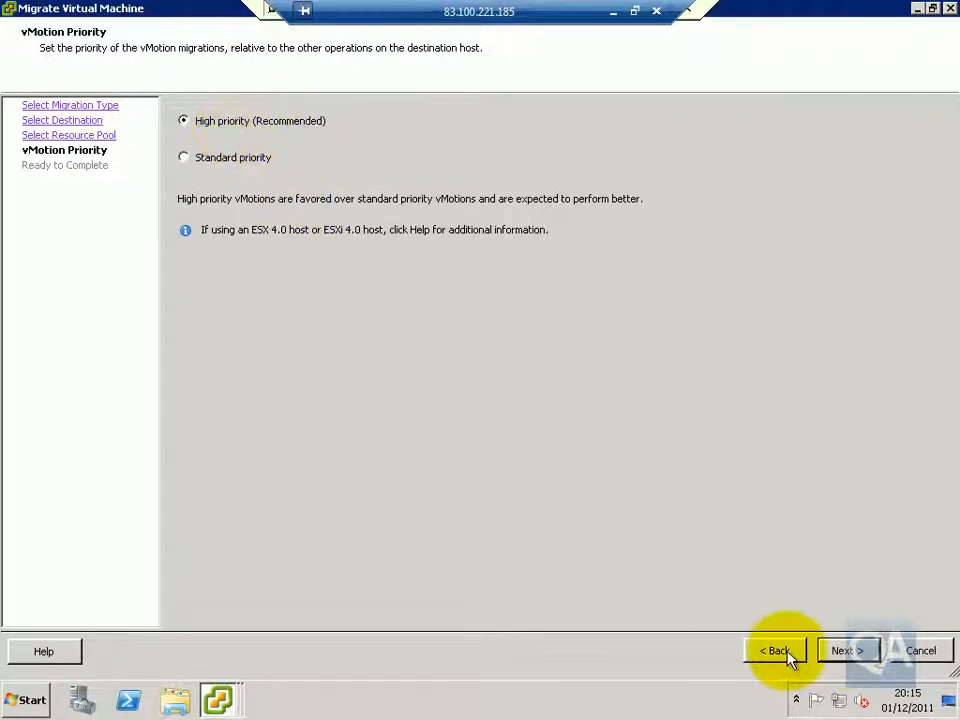
left_click(841, 655)
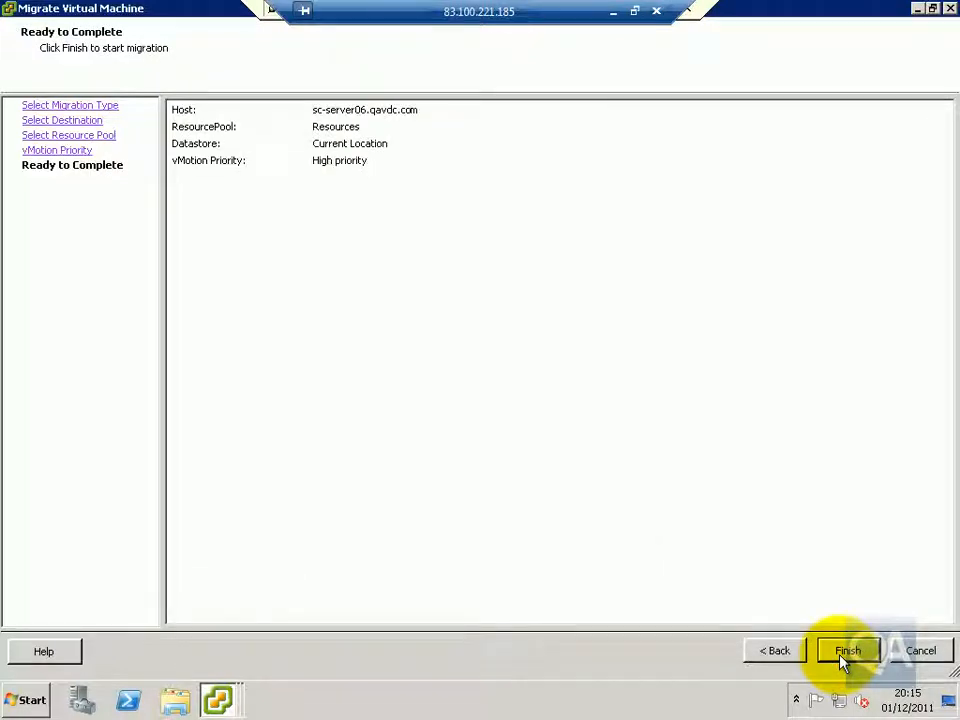
left_click(845, 655)
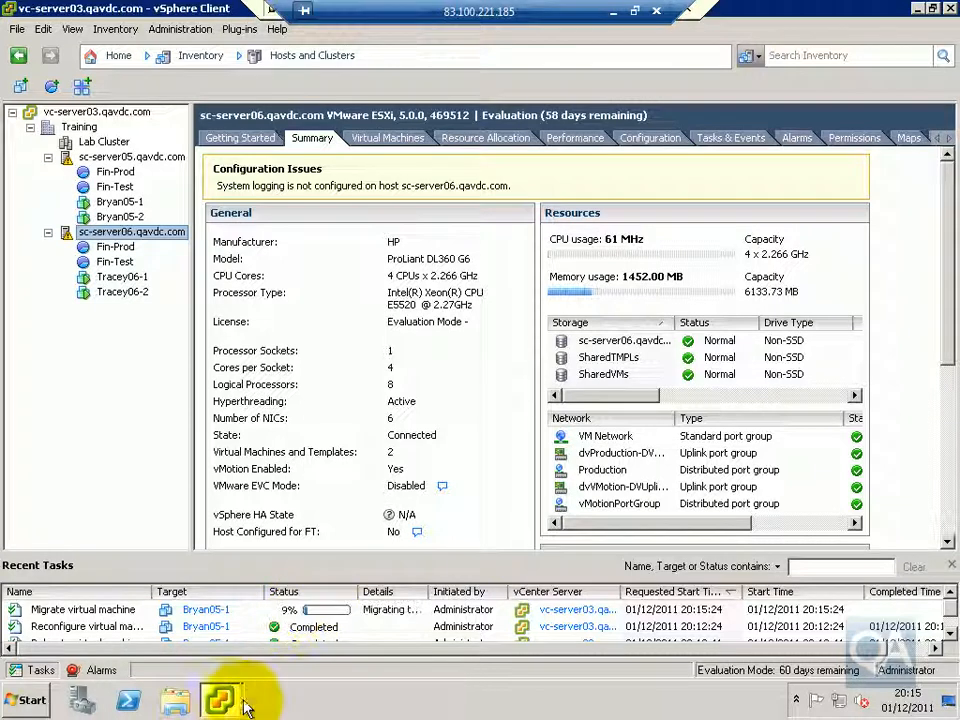
Bring up the Bryan05-1 console window and move it aside to reveal the inventory tree
mouse_move(238, 680)
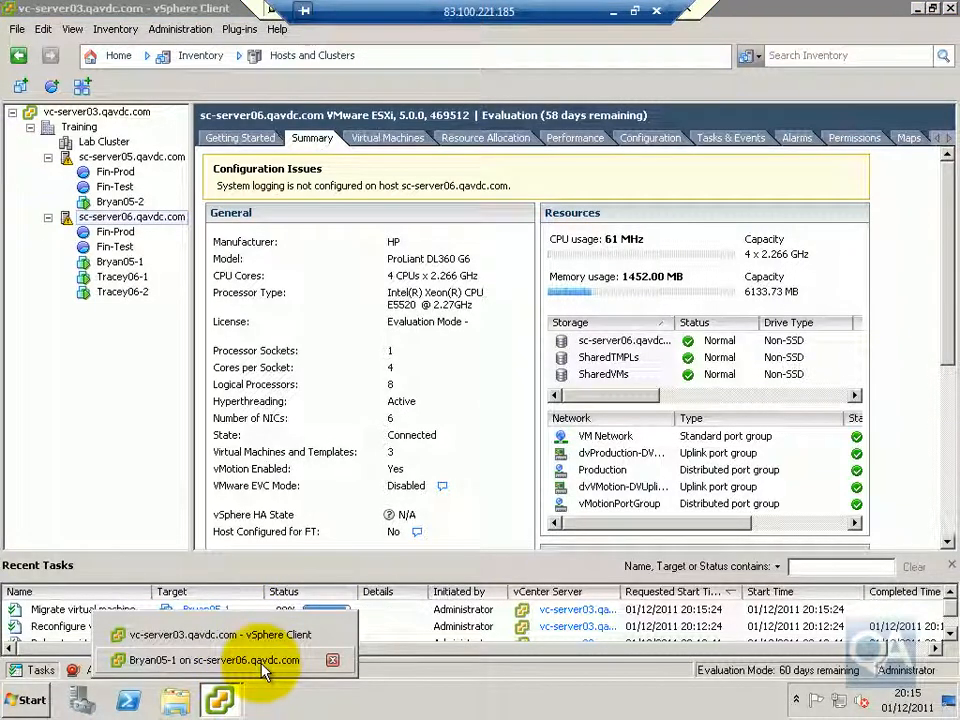
left_click(265, 668)
left_click_drag(445, 70, 608, 60)
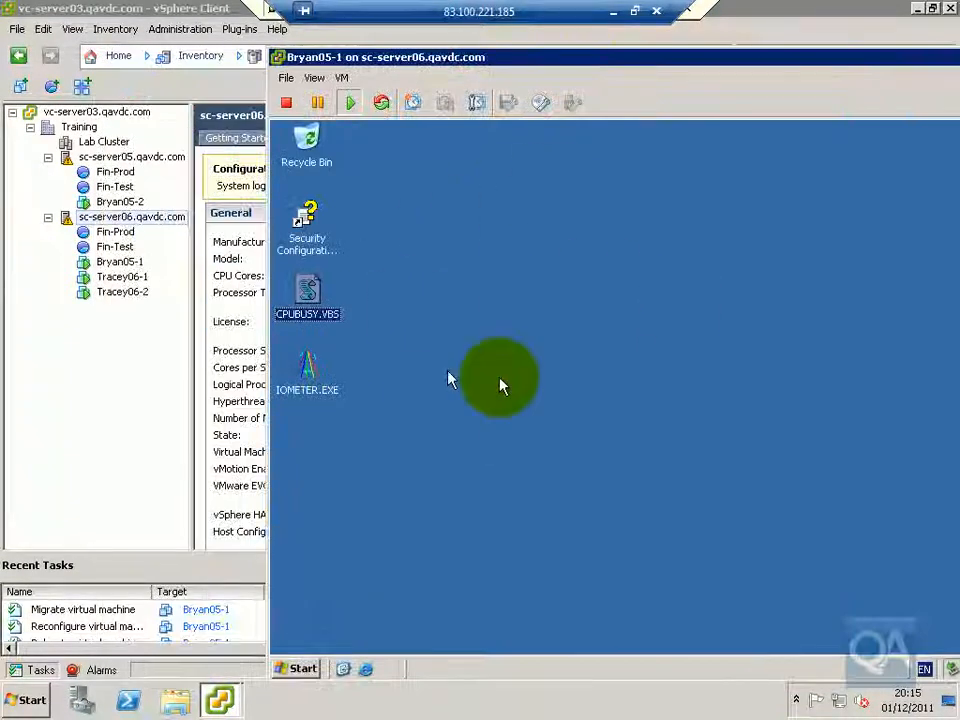